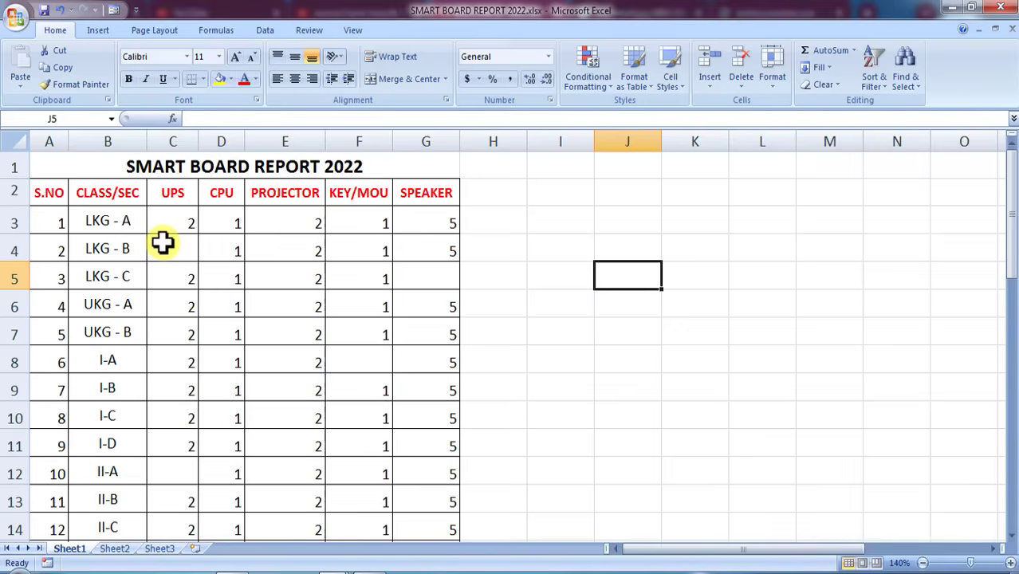
# Turn on filtering for the header row of the smart board report, starting from the S.NO heading in A2.
pyautogui.moveTo(50, 193)
pyautogui.mouseDown()
pyautogui.moveTo(425, 197)
pyautogui.moveTo(32, 195)
pyautogui.mouseUp()
pyautogui.click(281, 249)
pyautogui.click(59, 245)
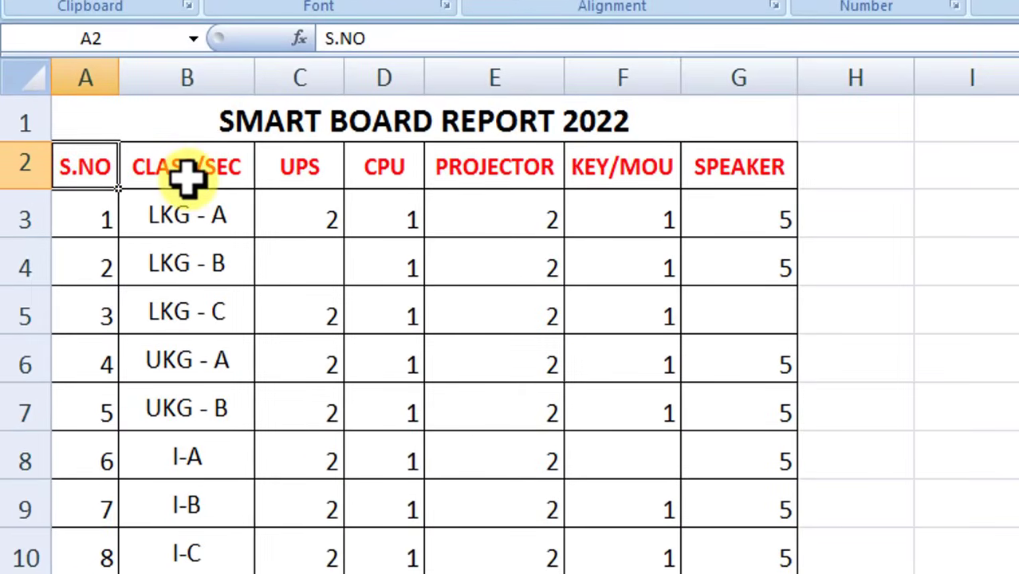
pyautogui.hotkey('ctrl', 'shift', 'l')
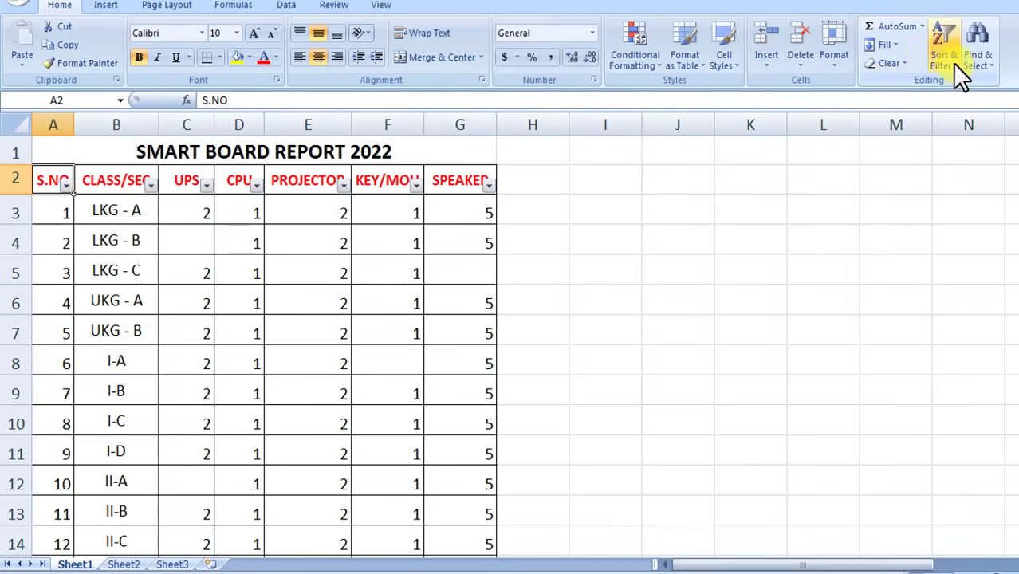
pyautogui.click(955, 63)
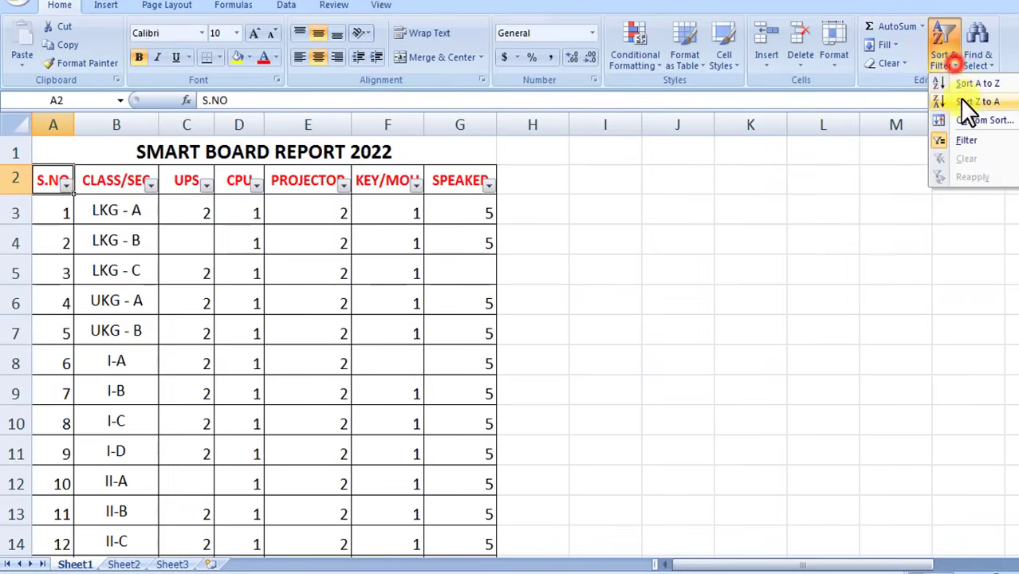
pyautogui.click(411, 304)
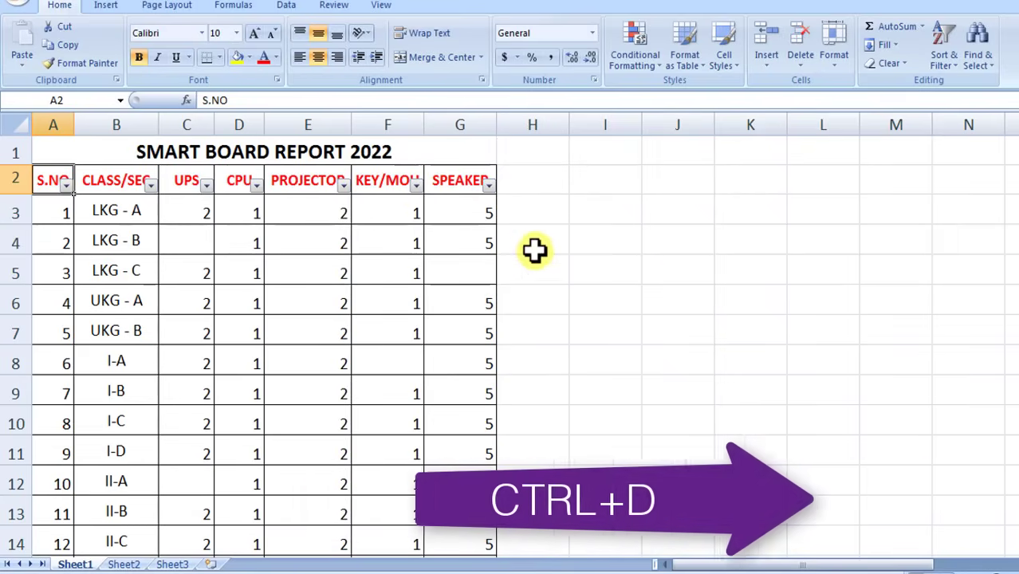
# Enter 5 in cell I4 and fill it down into I5.
pyautogui.click(600, 232)
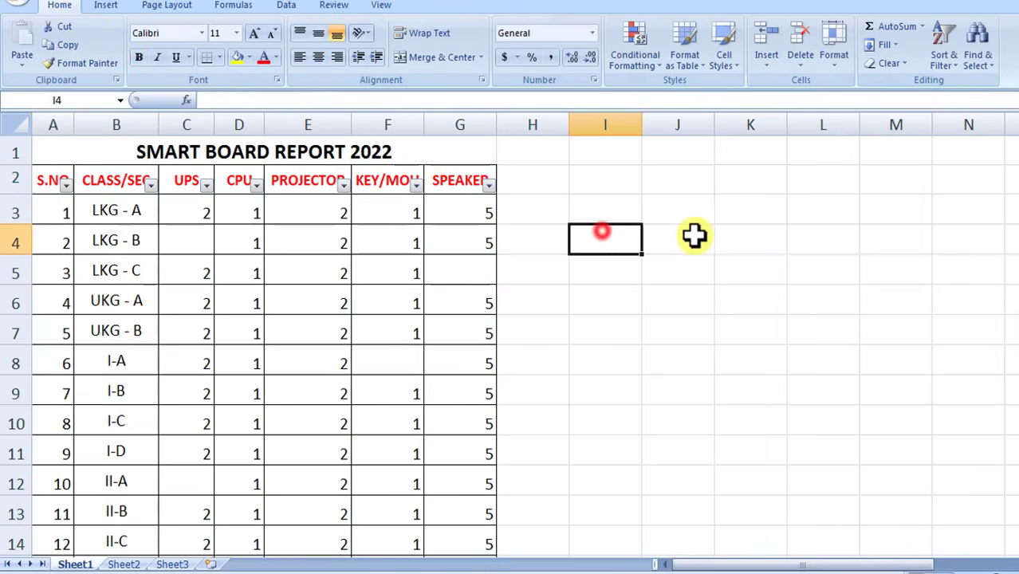
pyautogui.write('5')
pyautogui.press('Return')
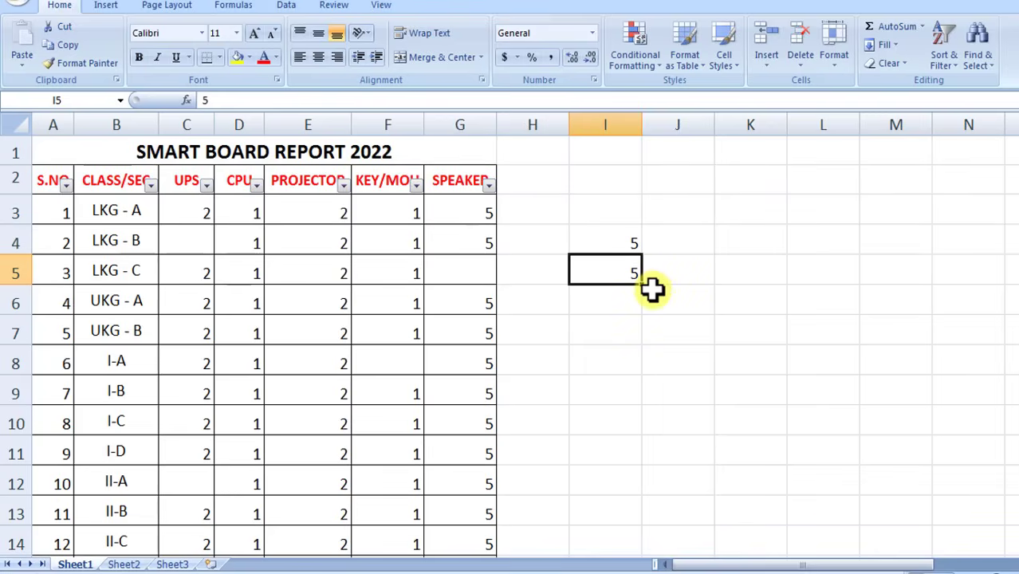
# Enter a person's name in cell J4 and fill it down into J5.
pyautogui.click(678, 243)
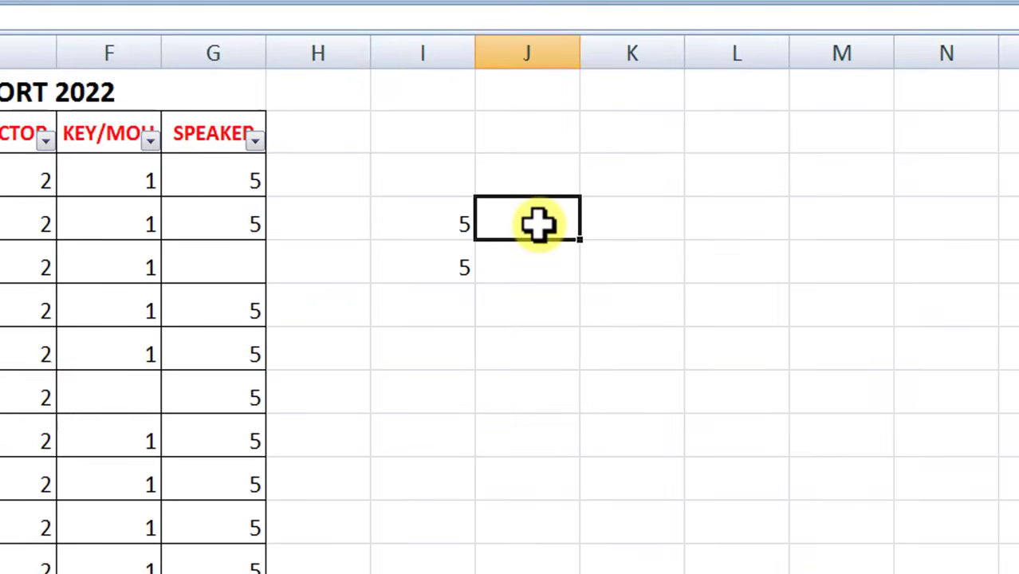
pyautogui.write('MODE')
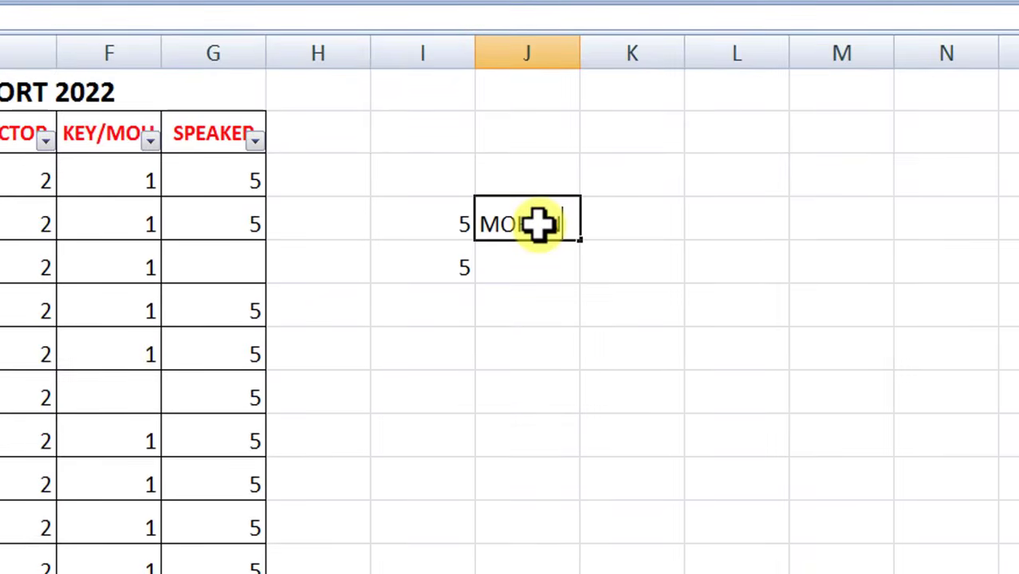
pyautogui.press('Return')
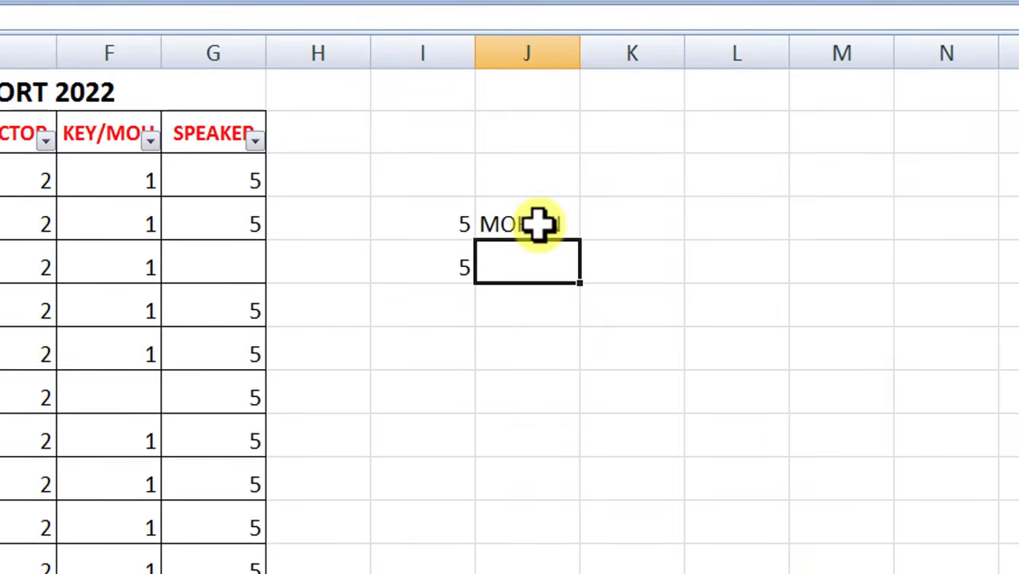
pyautogui.click(538, 224)
pyautogui.click(536, 254)
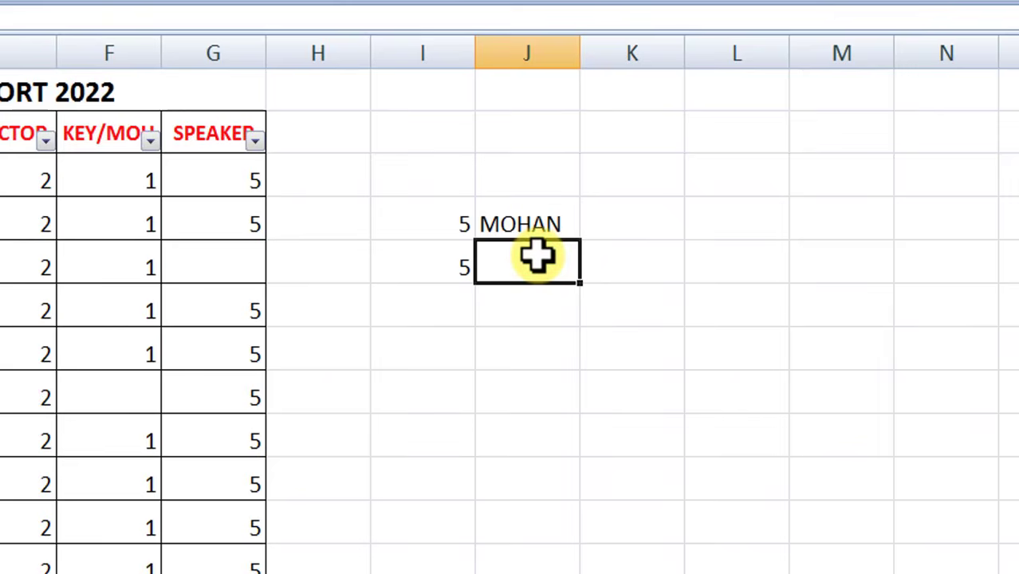
pyautogui.write('MOHAN')
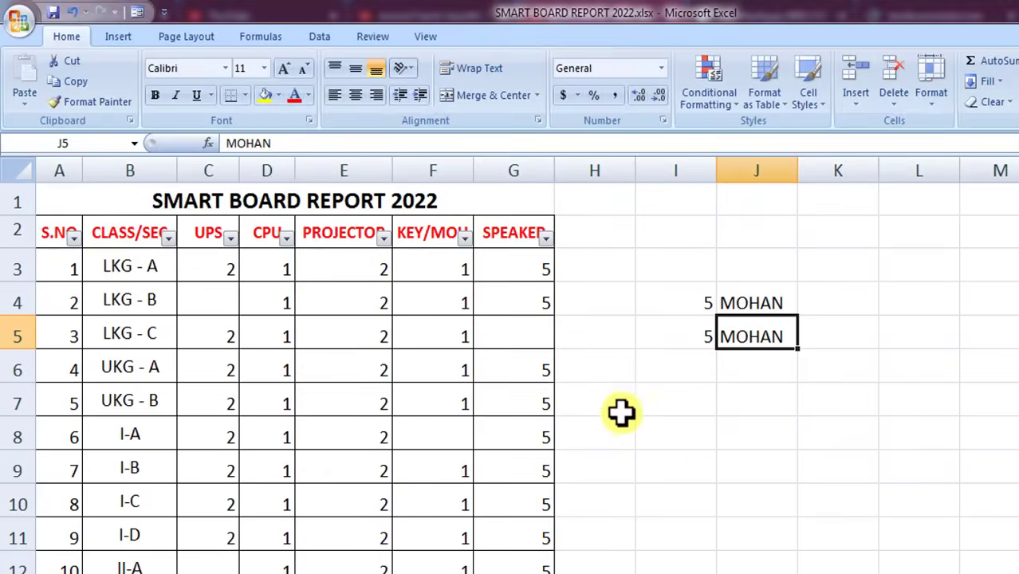
# Draw a rounded rectangle about 1.18" high and 1.54" wide over columns L to N, then duplicate it and place the copy overlapping its lower-left corner.
pyautogui.click(837, 404)
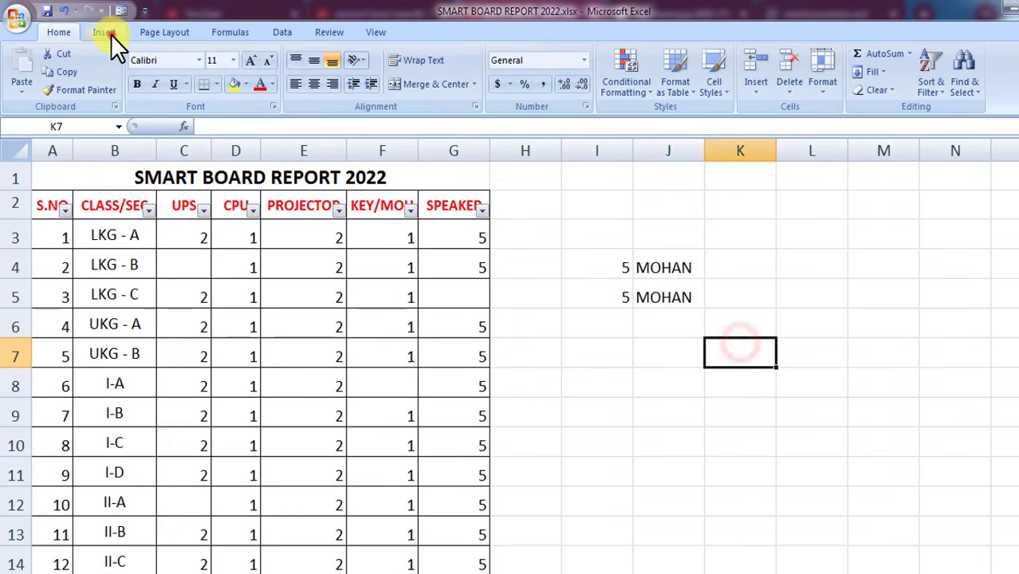
pyautogui.click(118, 37)
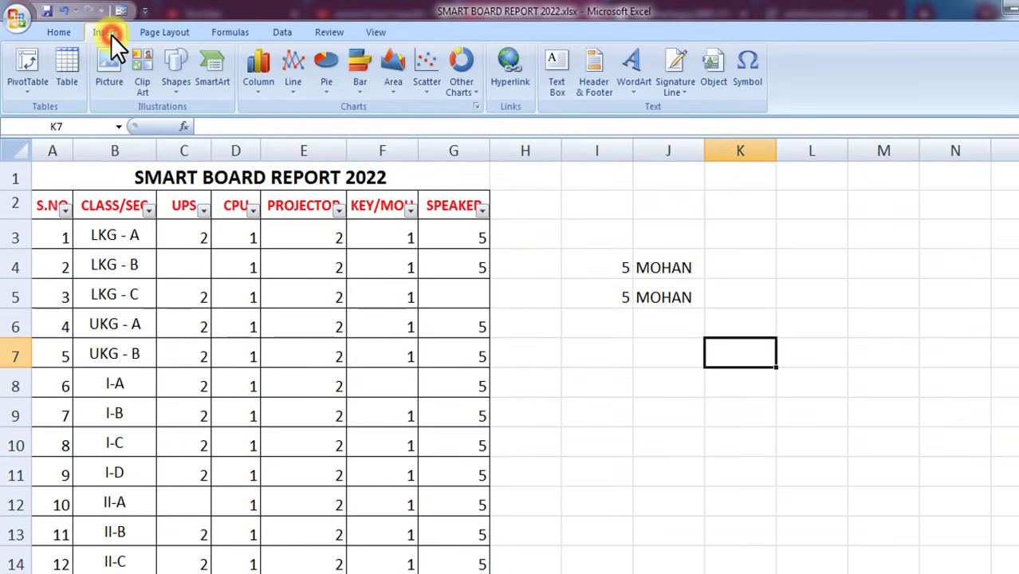
pyautogui.click(177, 79)
pyautogui.click(248, 126)
pyautogui.moveTo(770, 222)
pyautogui.mouseDown()
pyautogui.moveTo(894, 339)
pyautogui.moveTo(935, 352)
pyautogui.mouseUp()
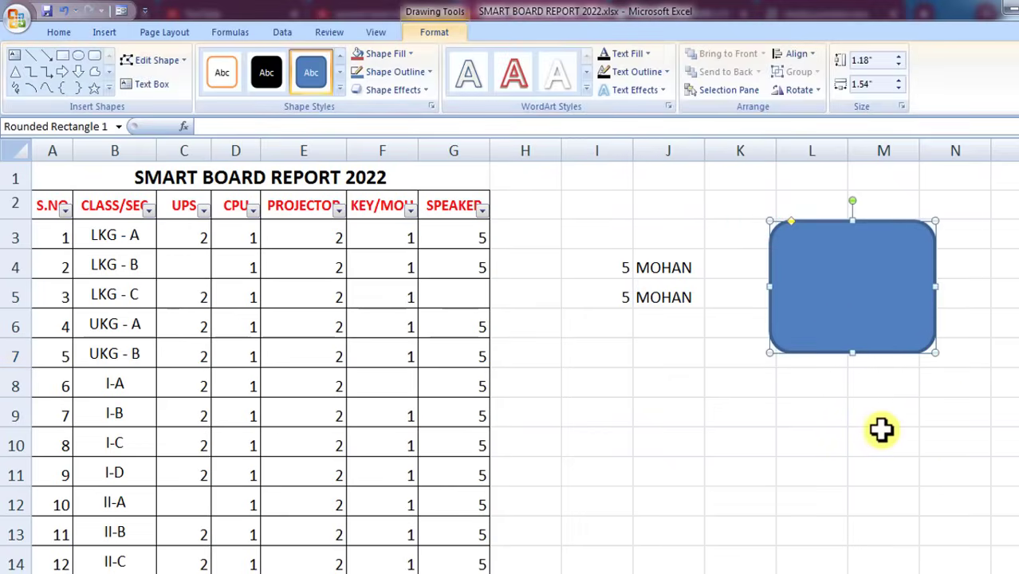
pyautogui.hotkey('ctrl', 'd')
pyautogui.moveTo(907, 292); pyautogui.dragTo(824, 381)
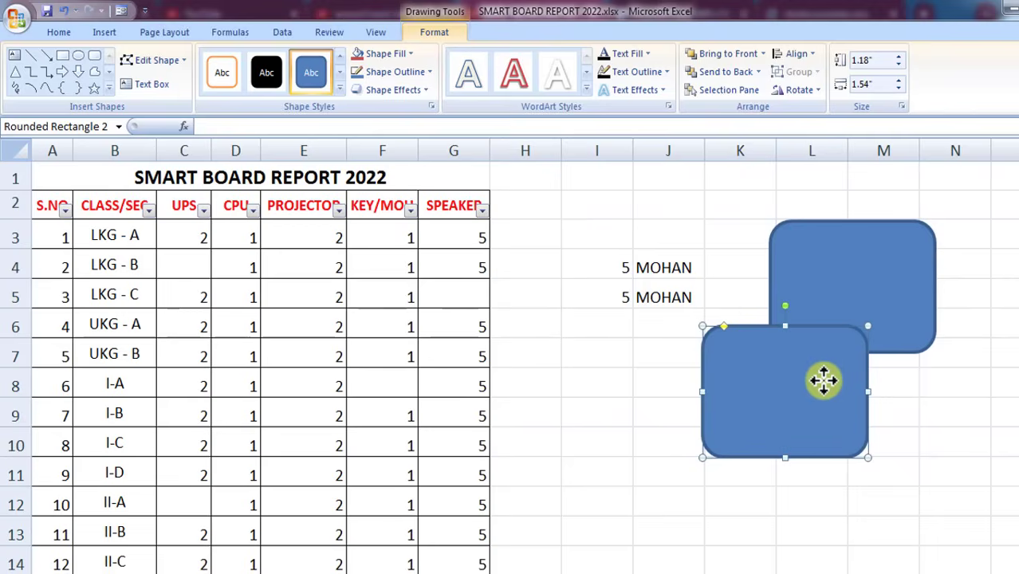
pyautogui.click(842, 274)
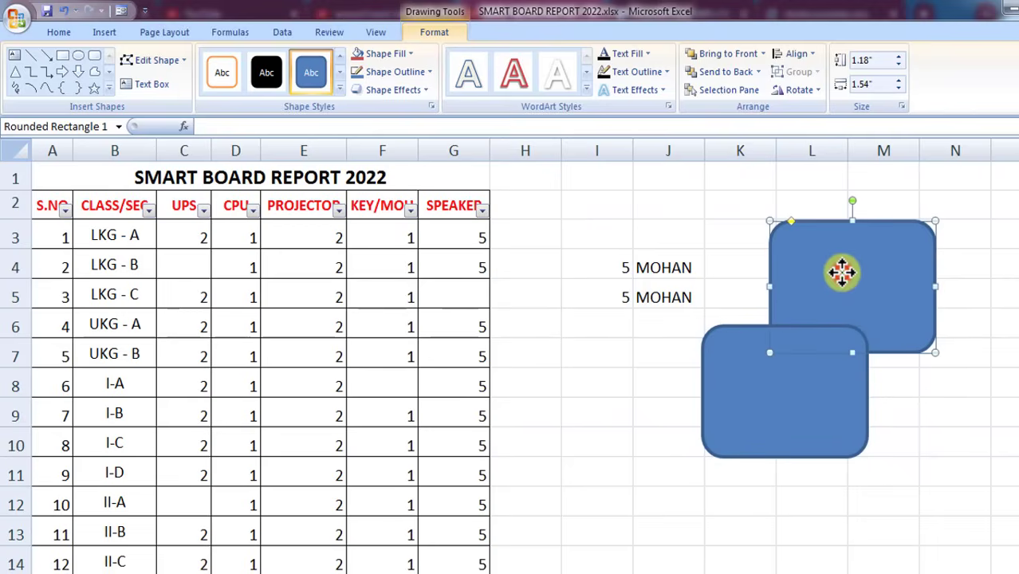
pyautogui.click(808, 392)
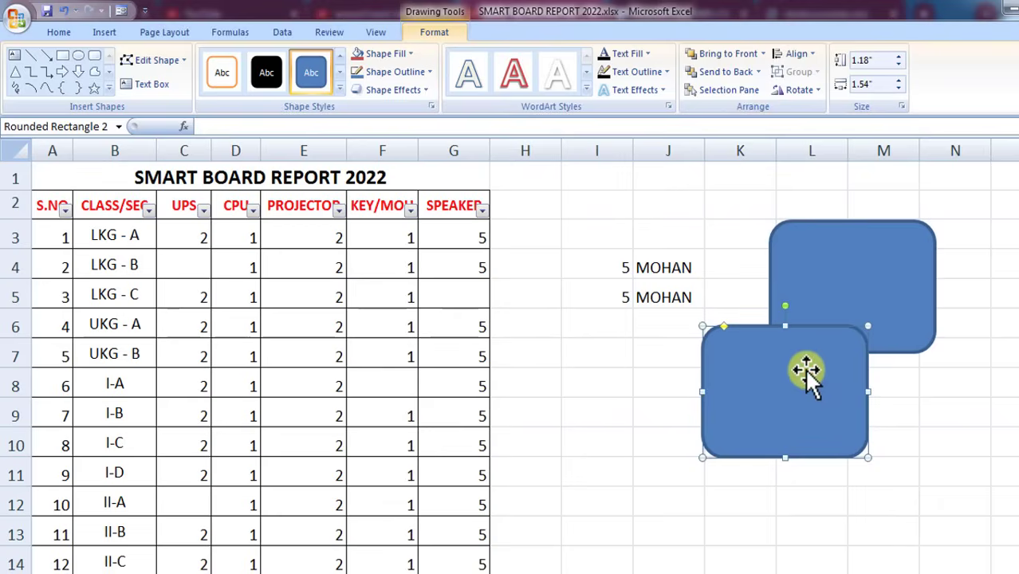
pyautogui.click(835, 277)
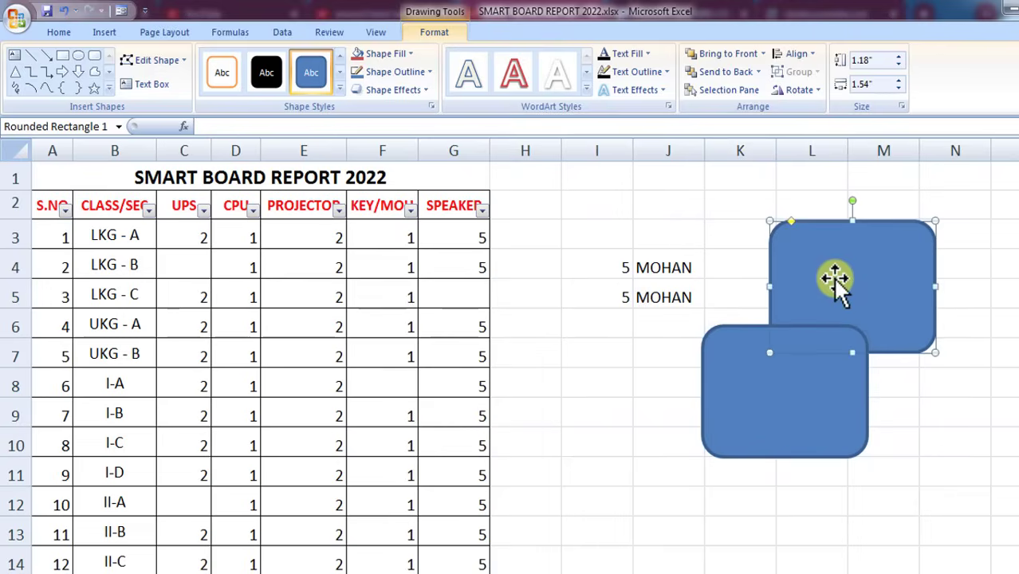
pyautogui.click(656, 268)
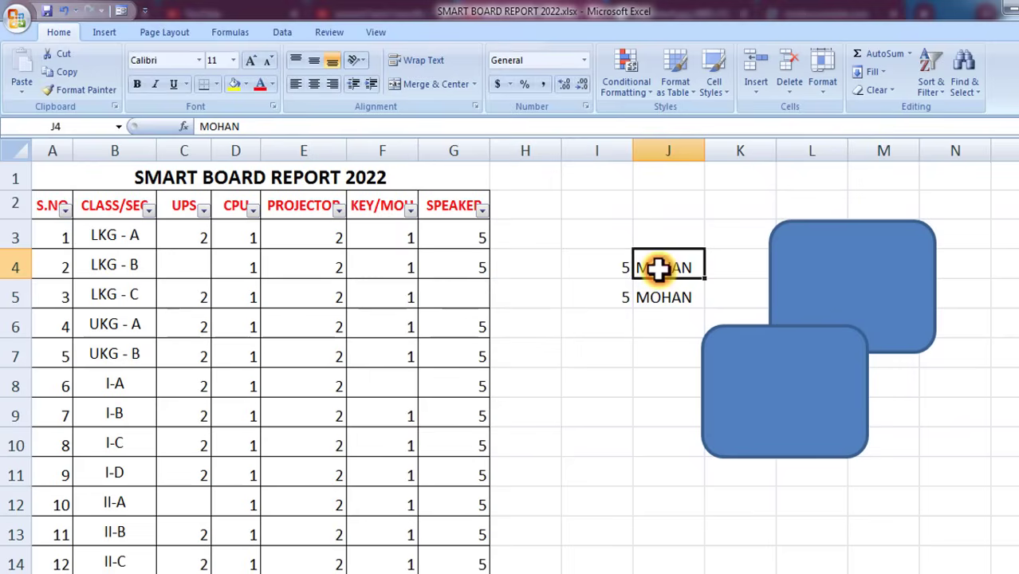
pyautogui.click(840, 272)
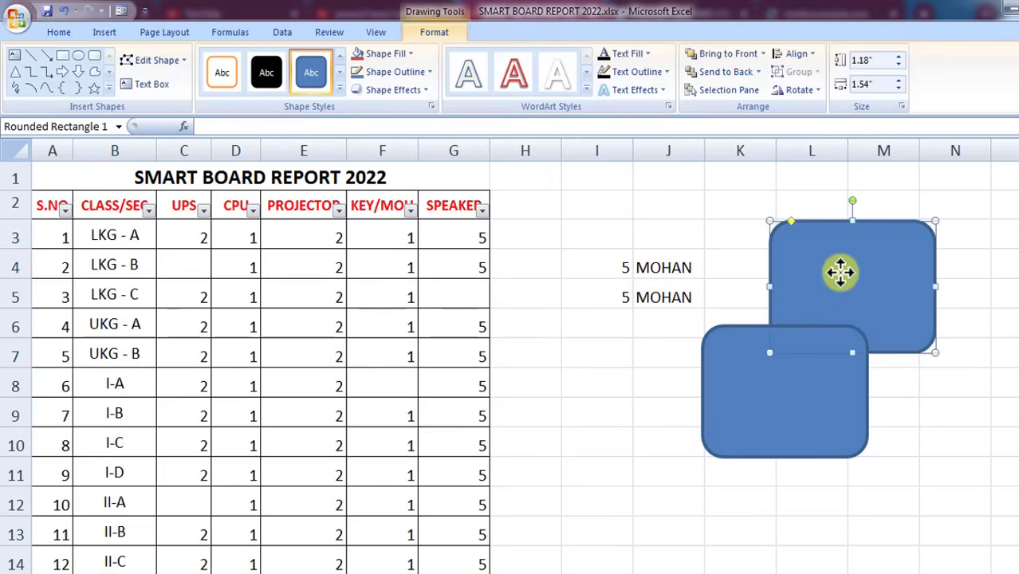
pyautogui.scroll(-7, 598, 467)
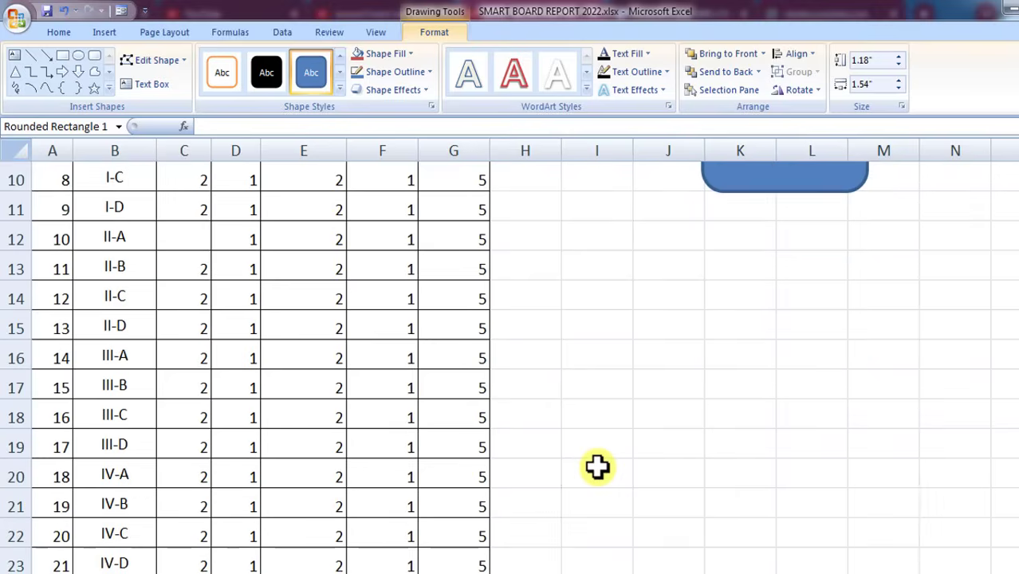
pyautogui.scroll(-7, 598, 467)
pyautogui.scroll(3, 595, 464)
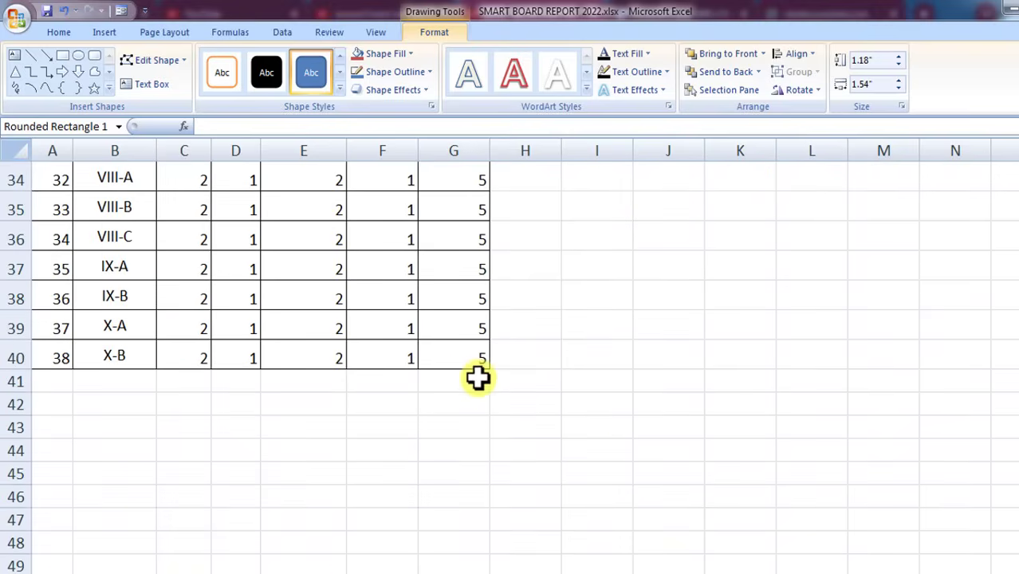
pyautogui.click(453, 381)
pyautogui.click(454, 359)
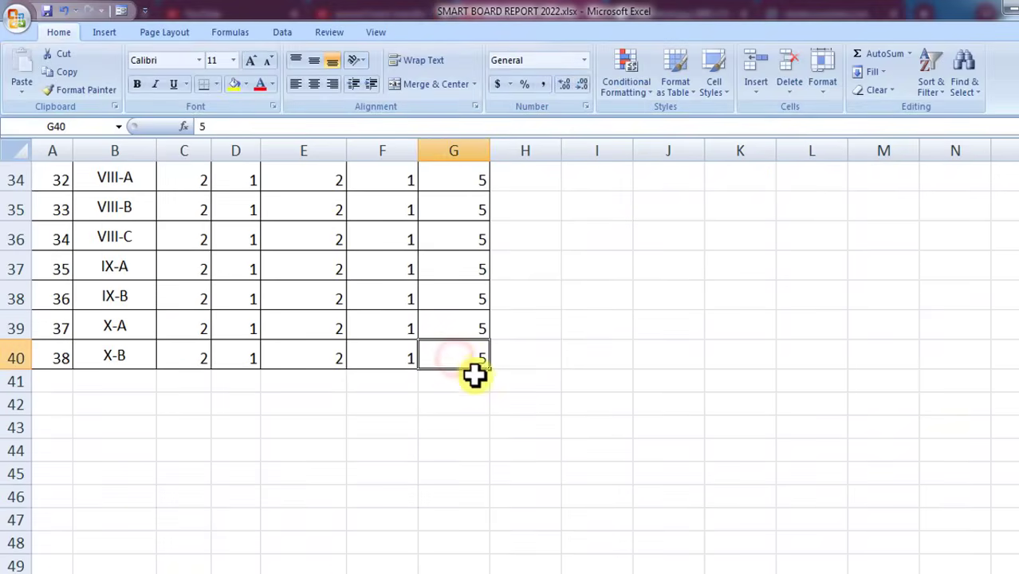
pyautogui.click(477, 385)
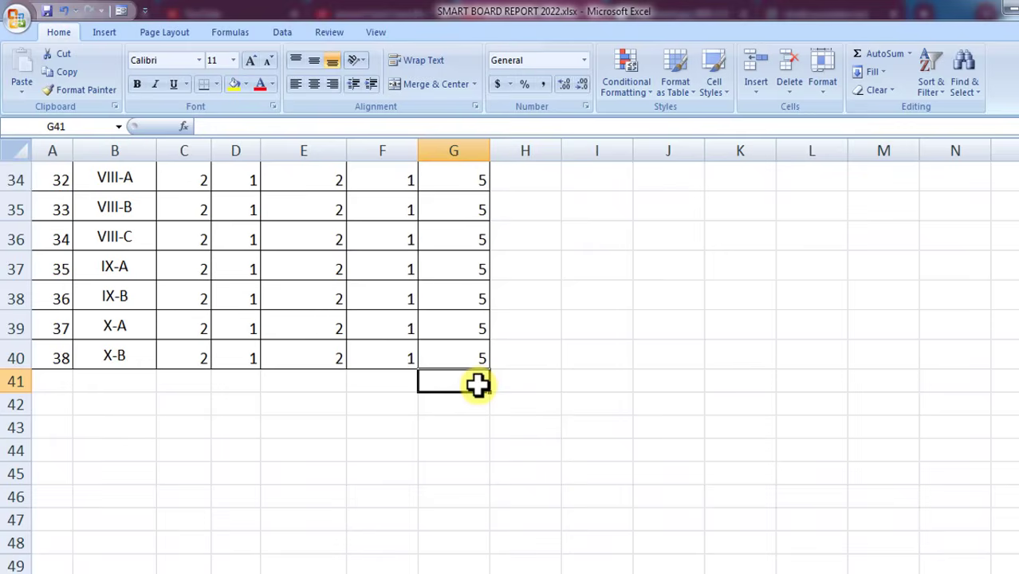
pyautogui.scroll(11, 598, 414)
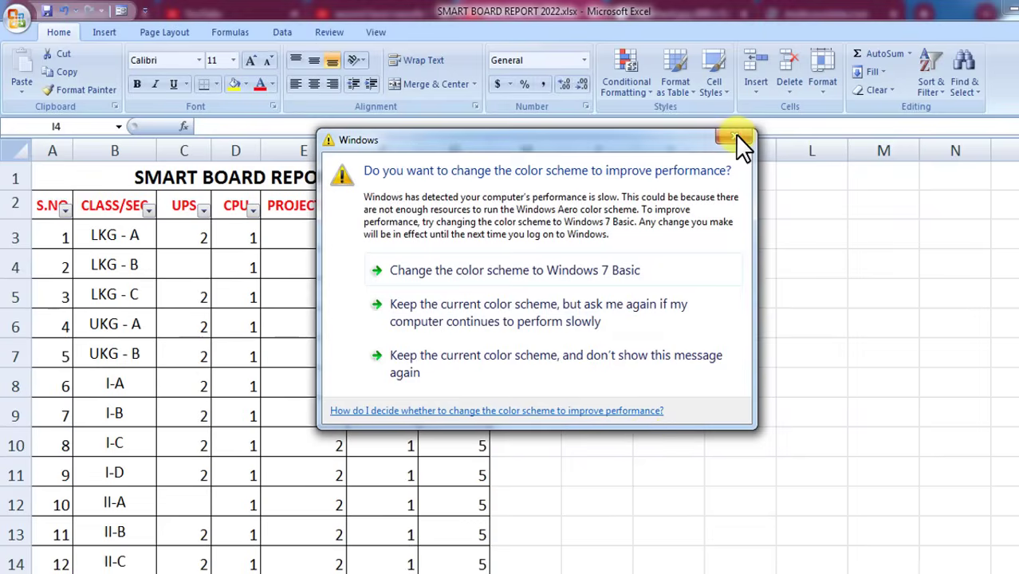
# Dismiss the Windows color scheme performance message and deselect the range I4:J6.
pyautogui.click(735, 138)
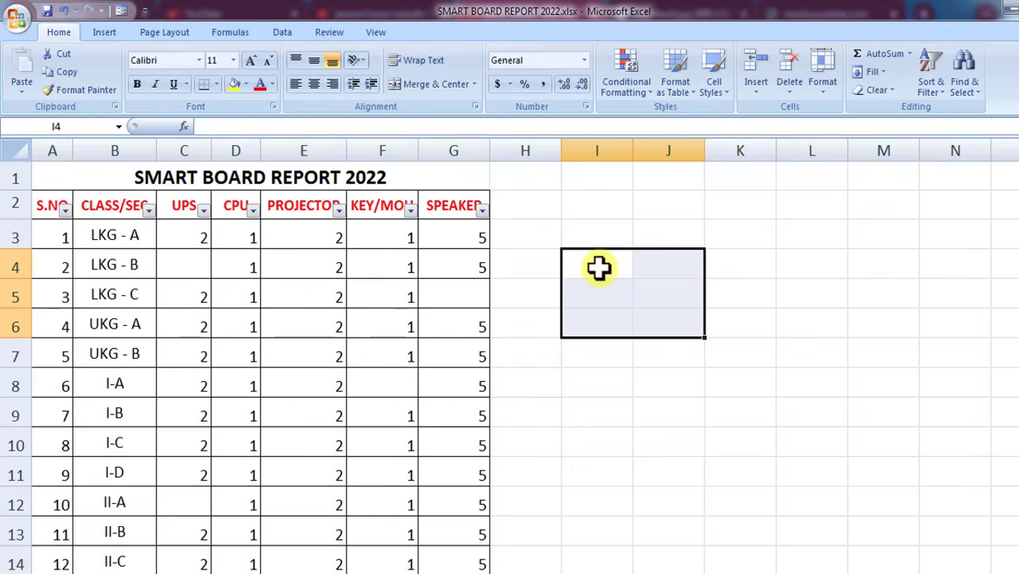
pyautogui.click(598, 229)
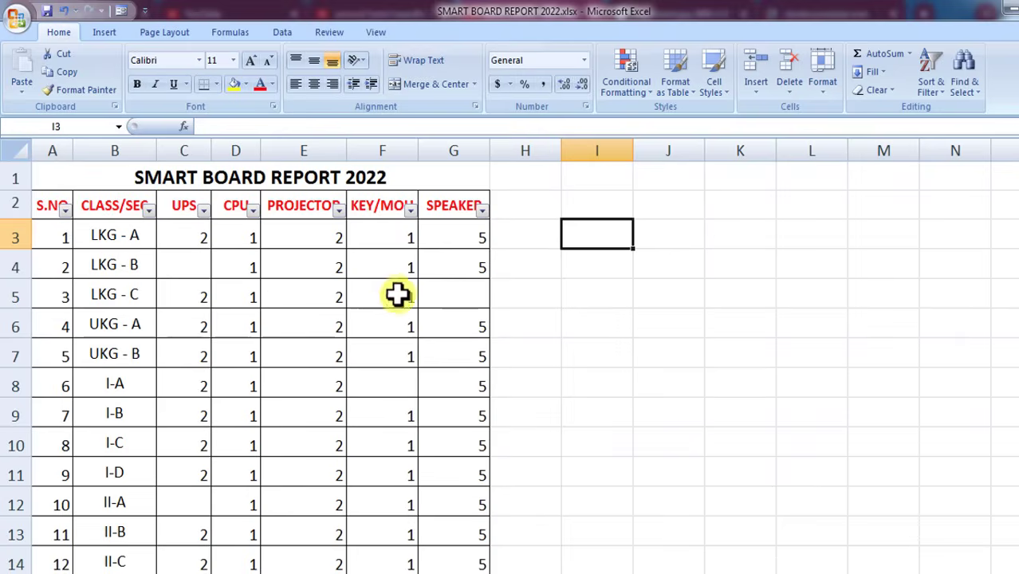
pyautogui.scroll(-3, 475, 289)
pyautogui.scroll(3, 494, 300)
# Total the LKG - A row in cell H3 with an automatic sum of C3:G3.
pyautogui.click(528, 237)
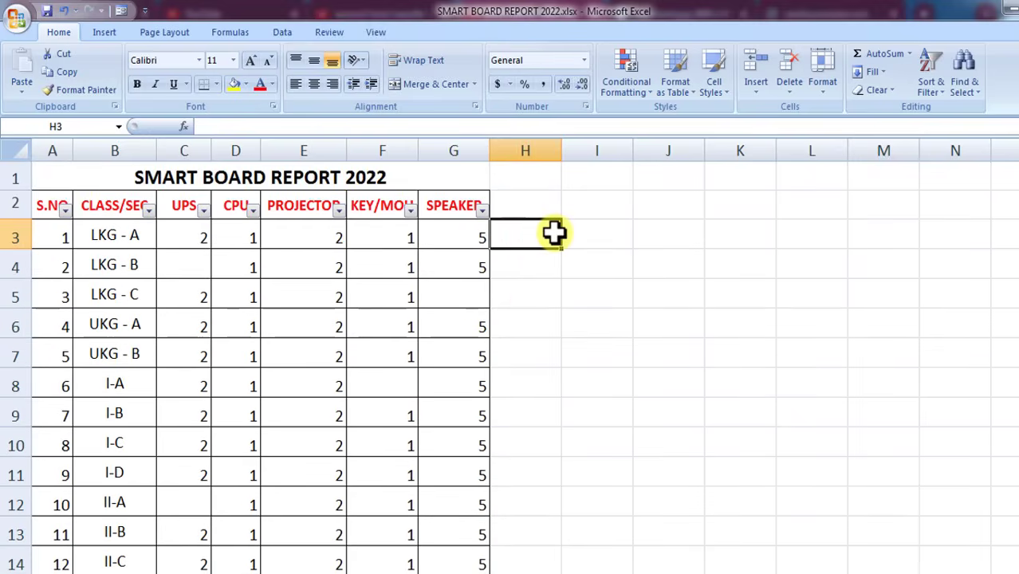
pyautogui.hotkey('alt', '=')
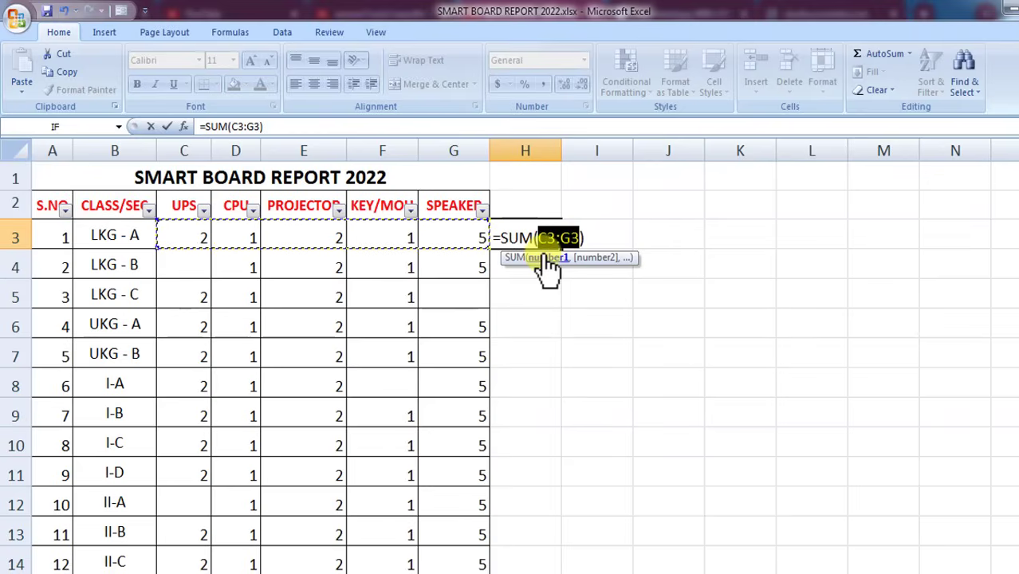
pyautogui.press('Return')
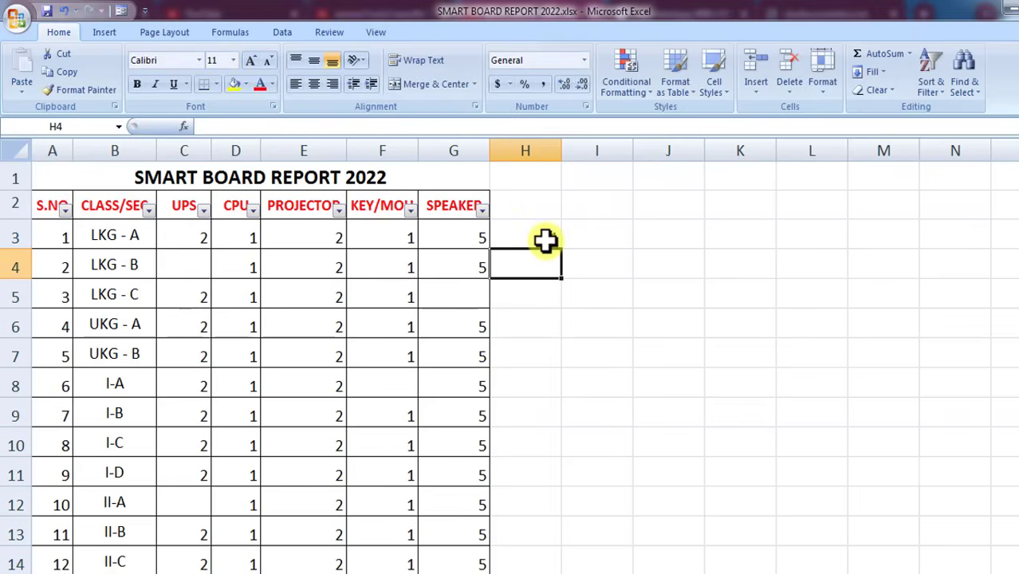
# Fill the SUM formula from H3 down column H through H40, the table's last row.
pyautogui.click(549, 239)
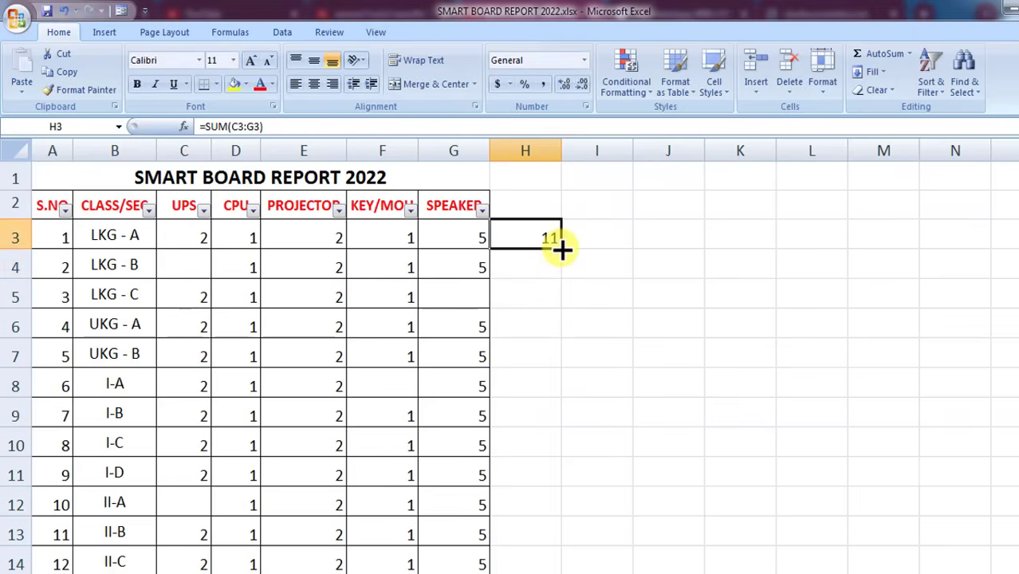
pyautogui.scroll(-12, 557, 262)
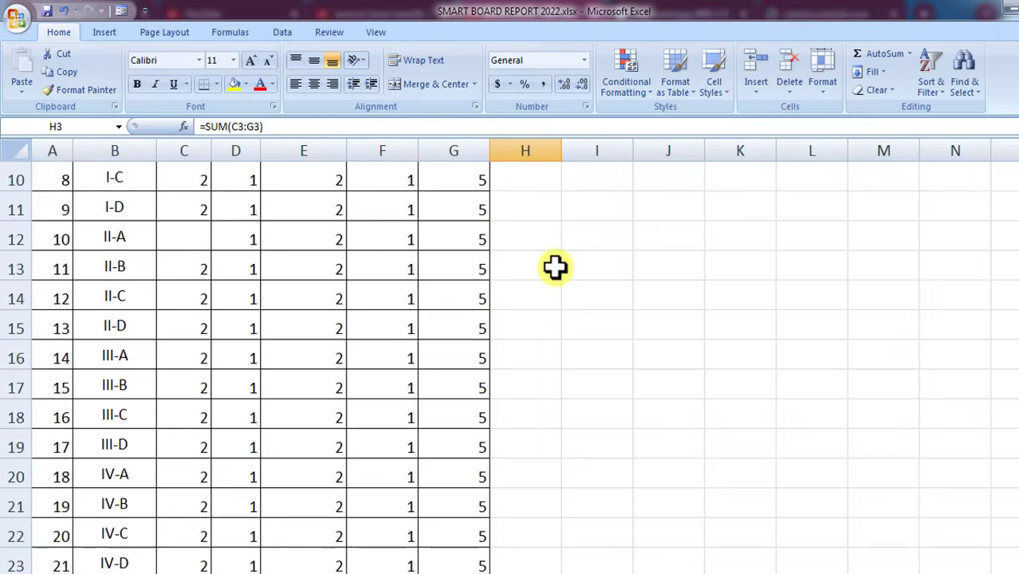
pyautogui.scroll(2, 535, 306)
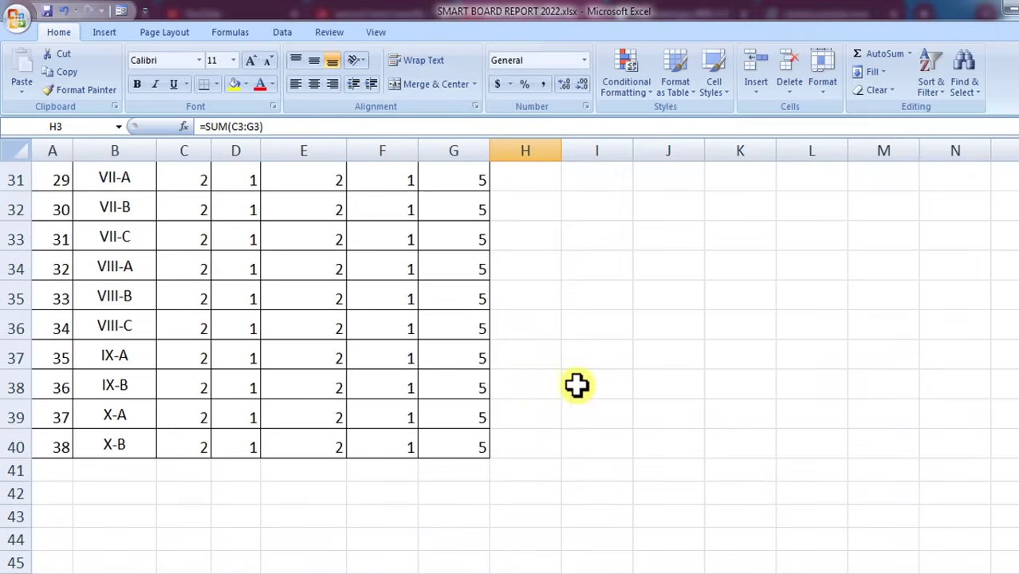
pyautogui.keyDown('shift'); pyautogui.click(518, 441); pyautogui.keyUp('shift')
pyautogui.scroll(10, 517, 439)
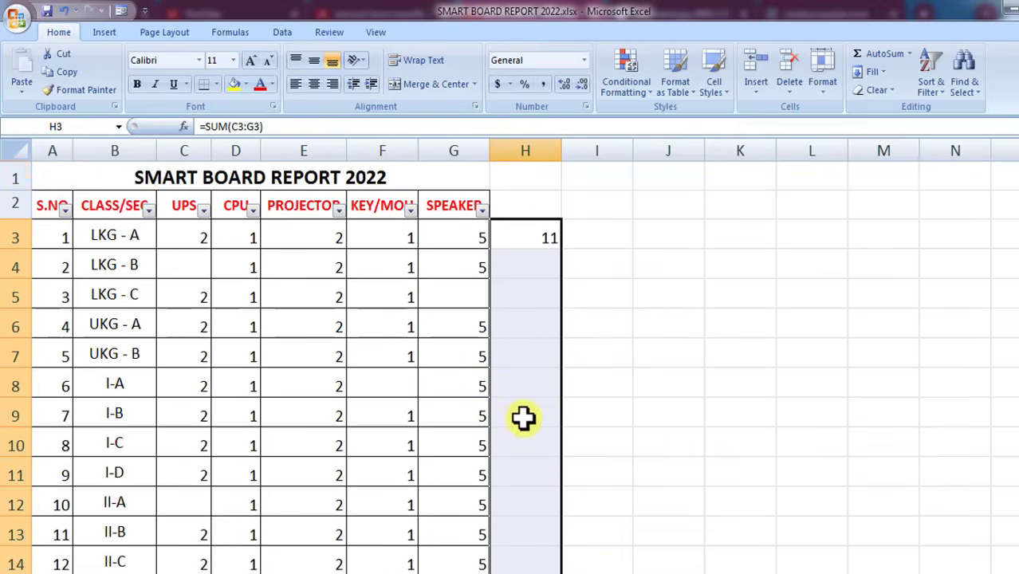
pyautogui.hotkey('ctrl', 'd')
pyautogui.click(537, 235)
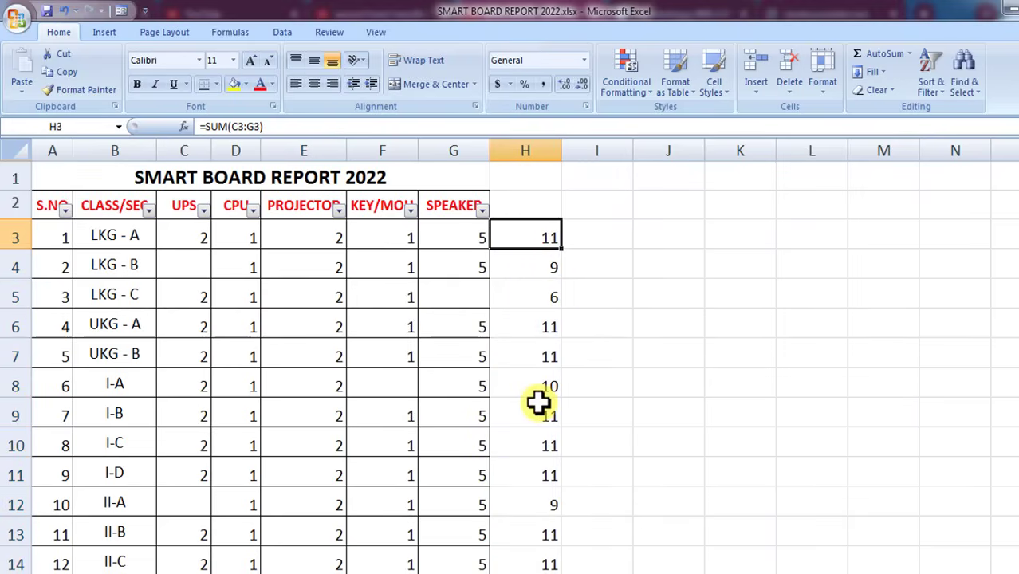
# Display the worksheet's formulas to review the row sums down column H, and switch the sheet back to showing results.
pyautogui.click(546, 268)
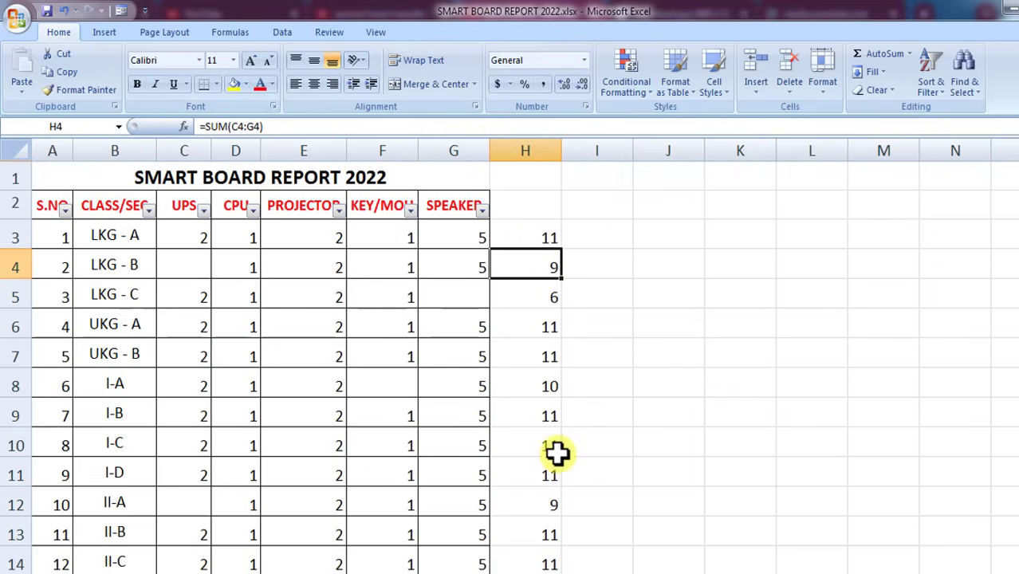
pyautogui.click(535, 236)
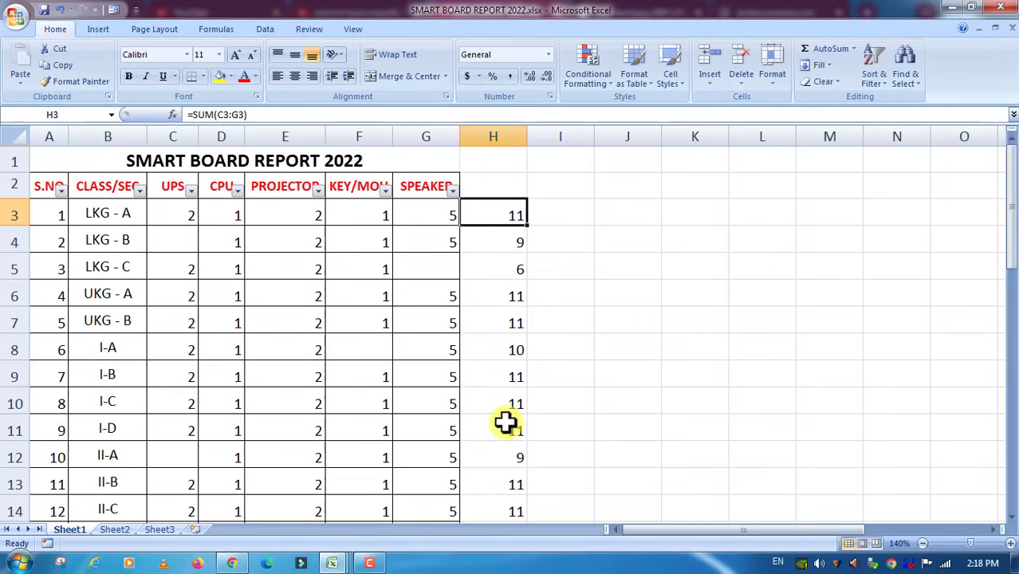
pyautogui.hotkey('ctrl', '`')
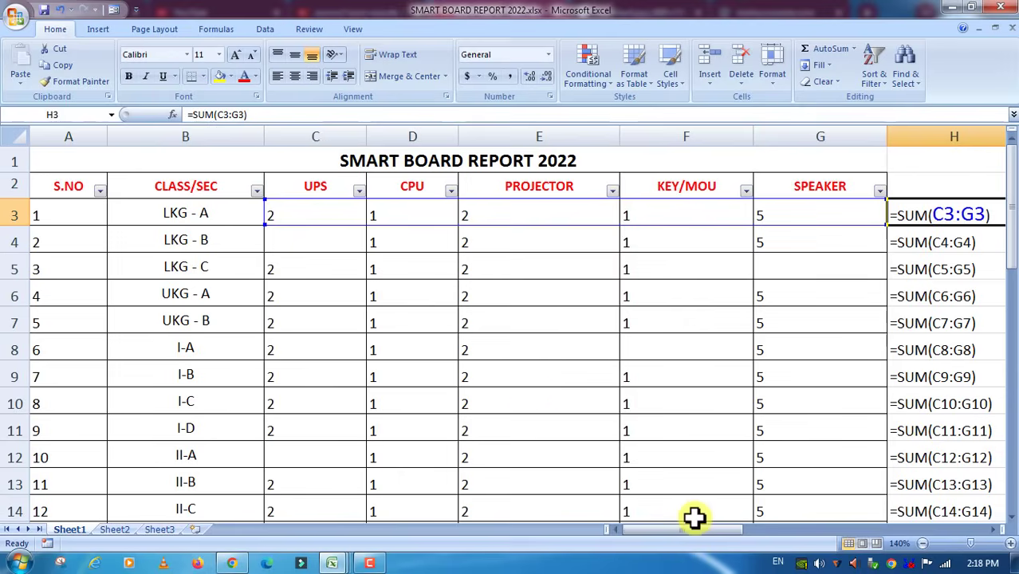
pyautogui.moveTo(693, 532); pyautogui.dragTo(731, 534)
pyautogui.click(1008, 339)
pyautogui.scroll(-3, 883, 351)
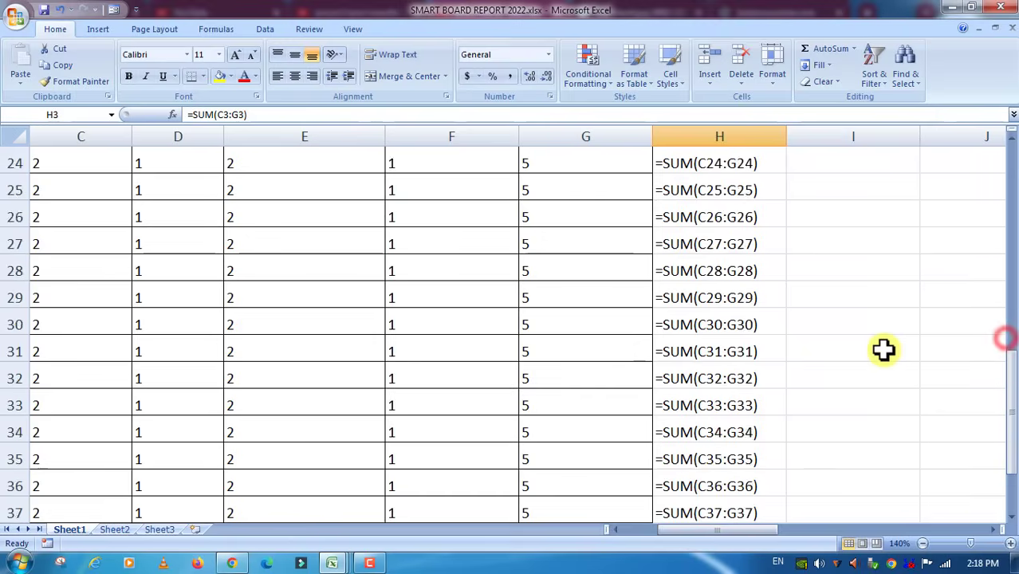
pyautogui.scroll(-6, 854, 352)
pyautogui.scroll(14, 764, 344)
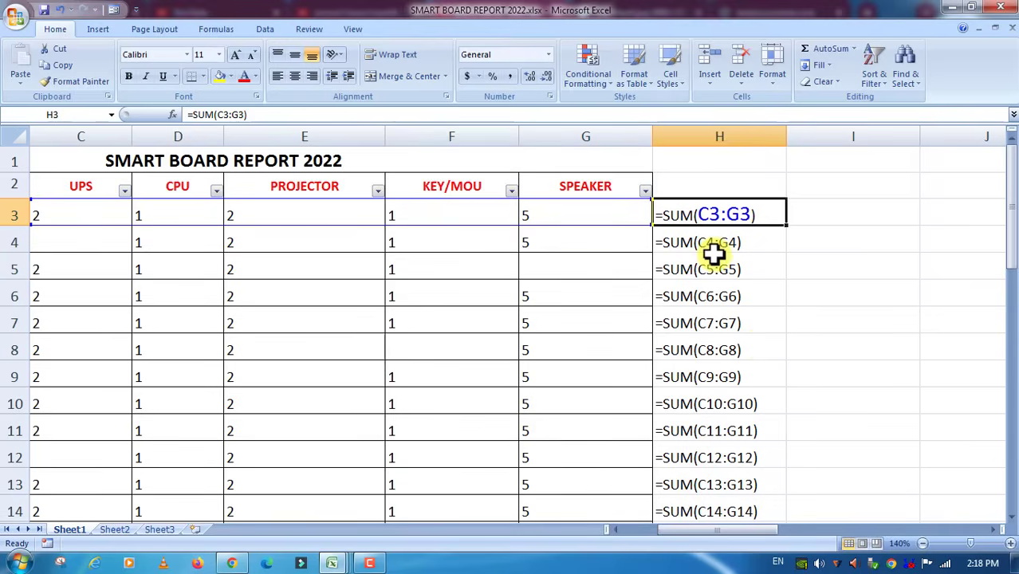
pyautogui.hotkey('ctrl', '`')
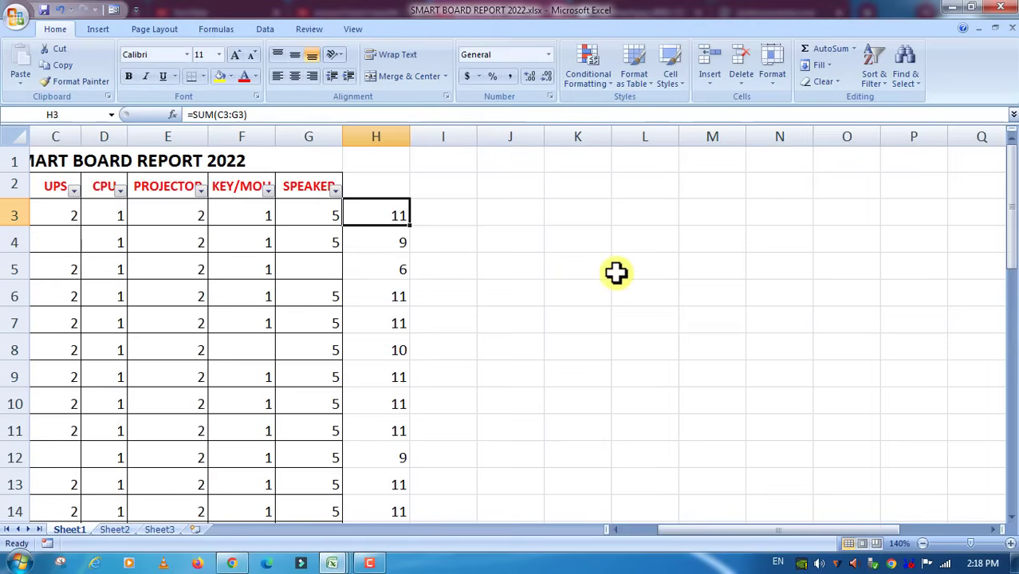
pyautogui.moveTo(669, 528); pyautogui.dragTo(650, 528)
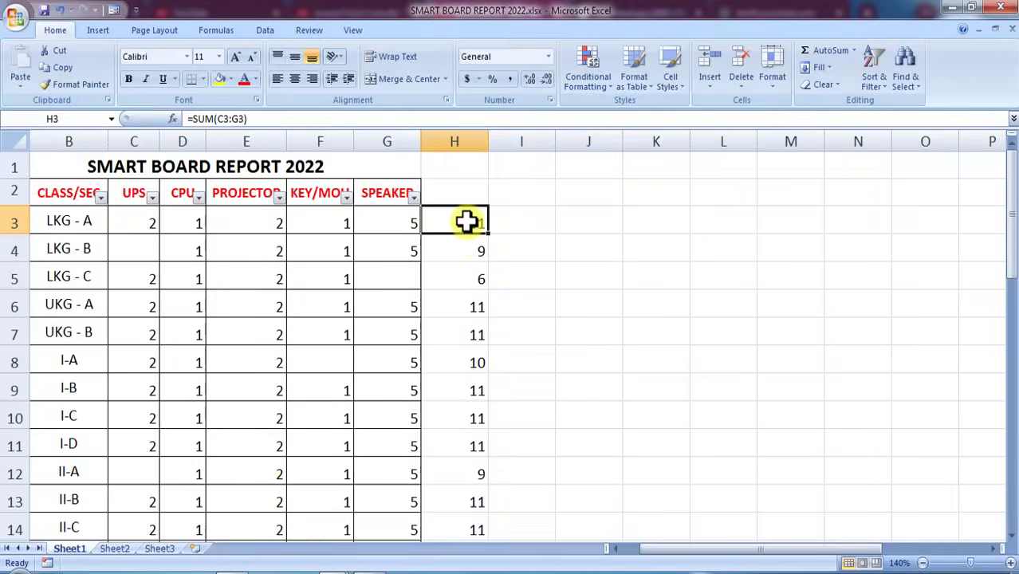
pyautogui.moveTo(466, 222); pyautogui.dragTo(473, 549)
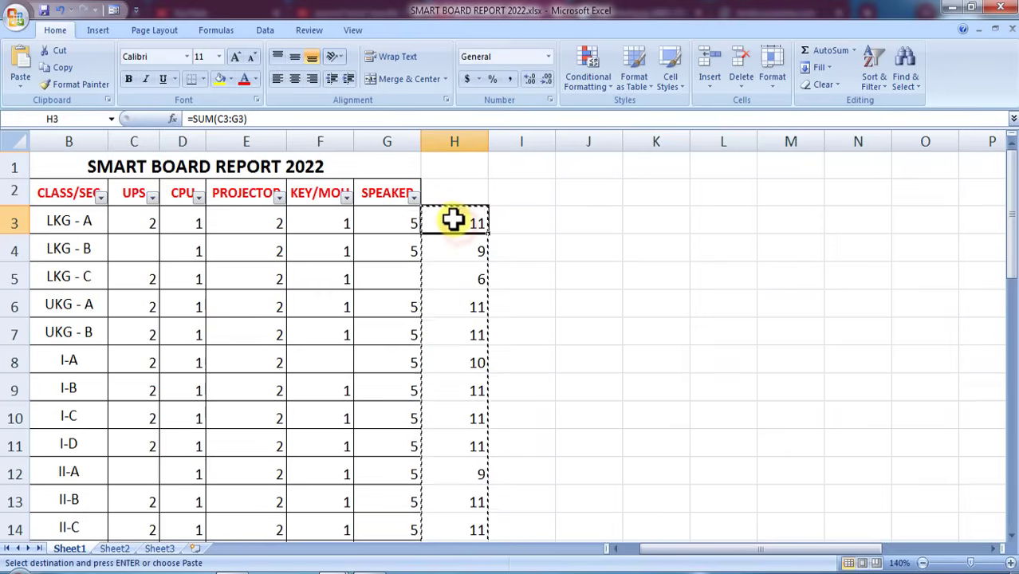
pyautogui.press('Escape')
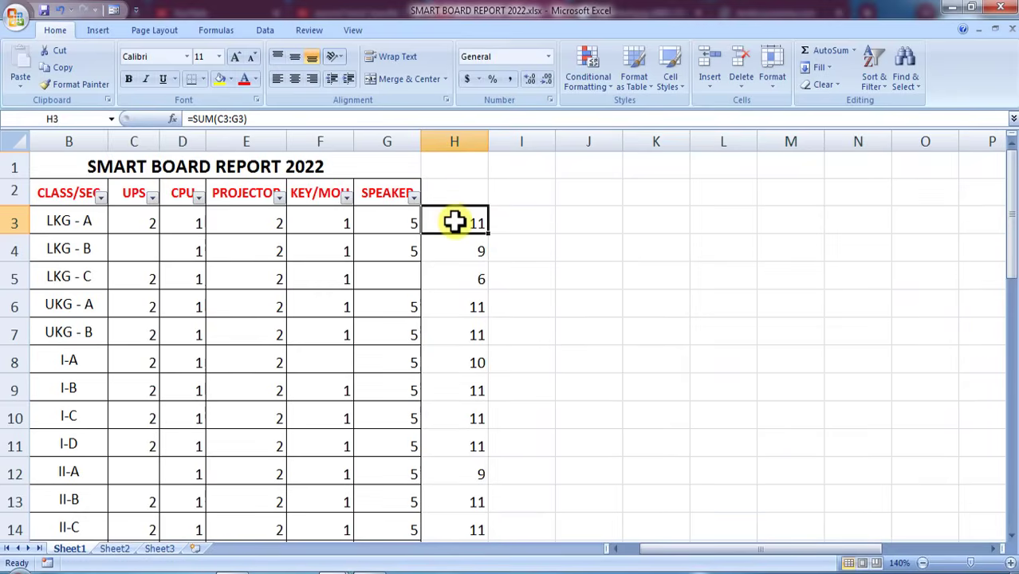
pyautogui.scroll(-7, 455, 223)
pyautogui.scroll(-3, 465, 249)
pyautogui.scroll(11, 480, 353)
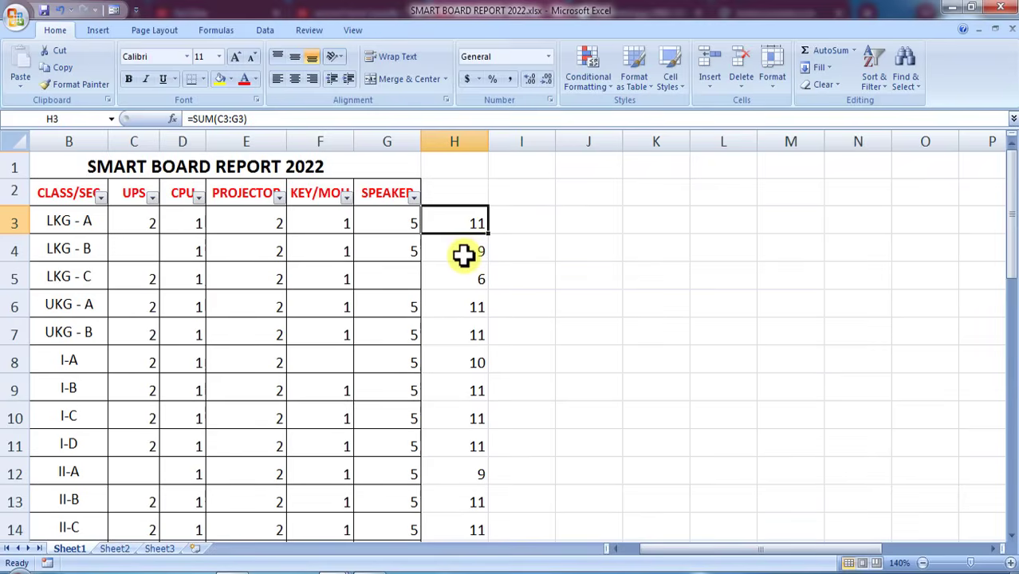
pyautogui.click(464, 253)
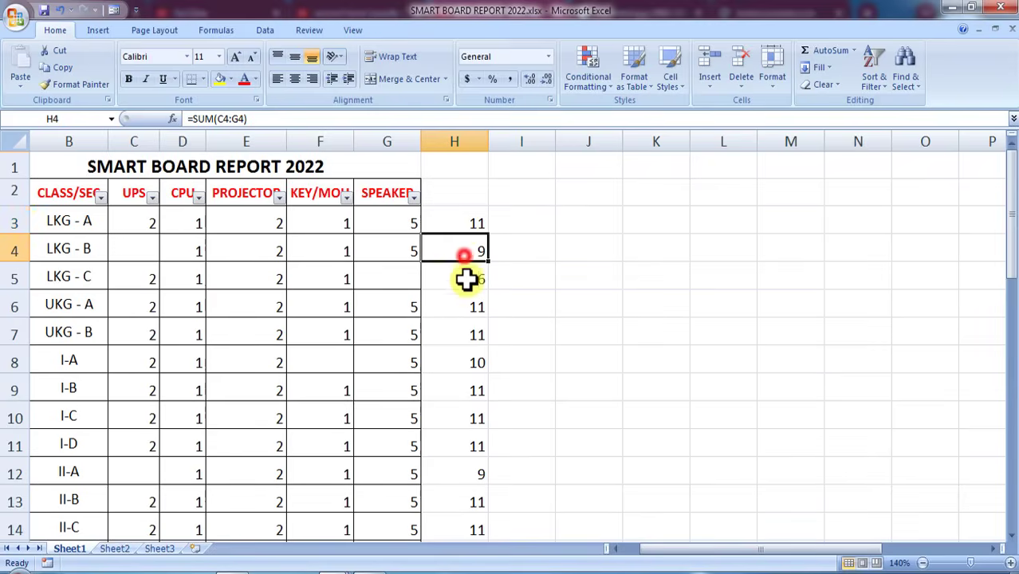
# Replace the SUM formulas in H3:H40 with their results by copying the range and using Paste Special with Values over it.
pyautogui.click(460, 224)
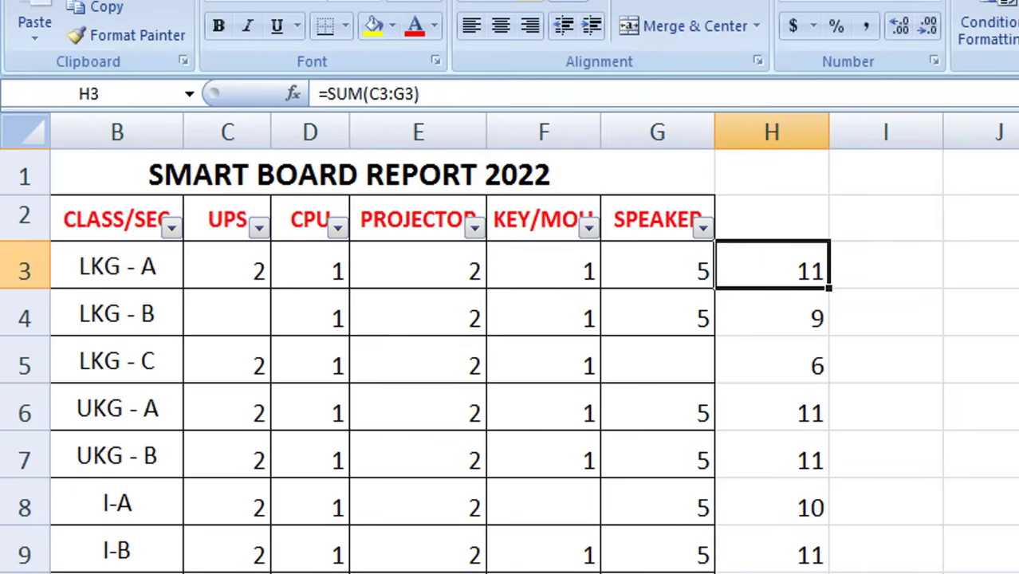
pyautogui.scroll(-8, 848, 510)
pyautogui.scroll(2, 848, 510)
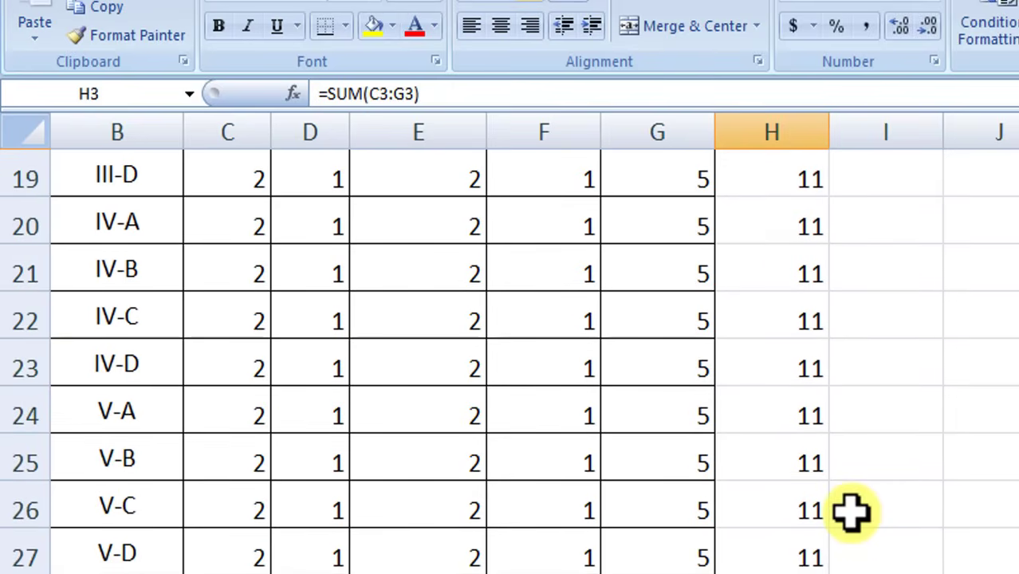
pyautogui.scroll(6, 848, 504)
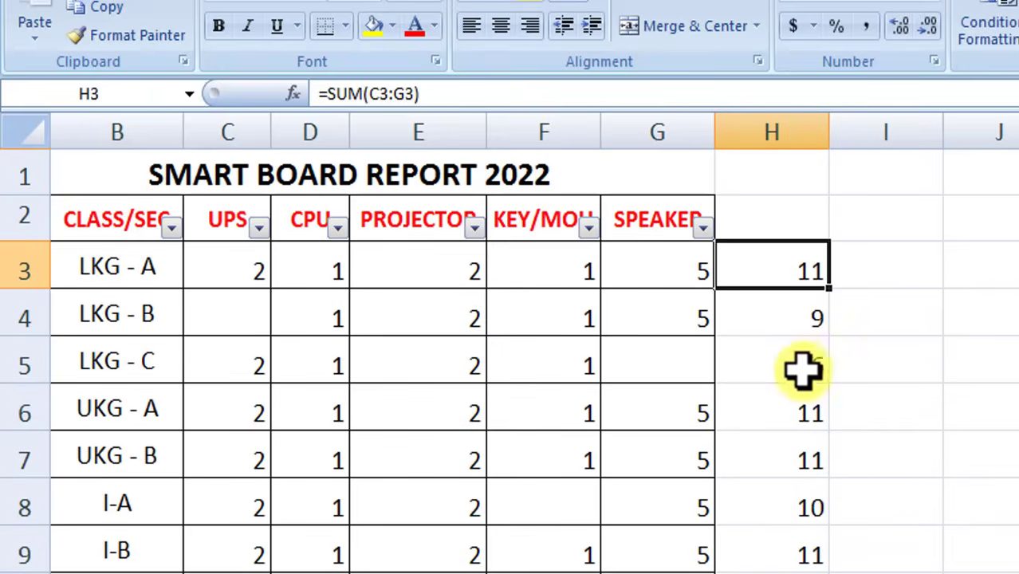
pyautogui.scroll(-10, 865, 493)
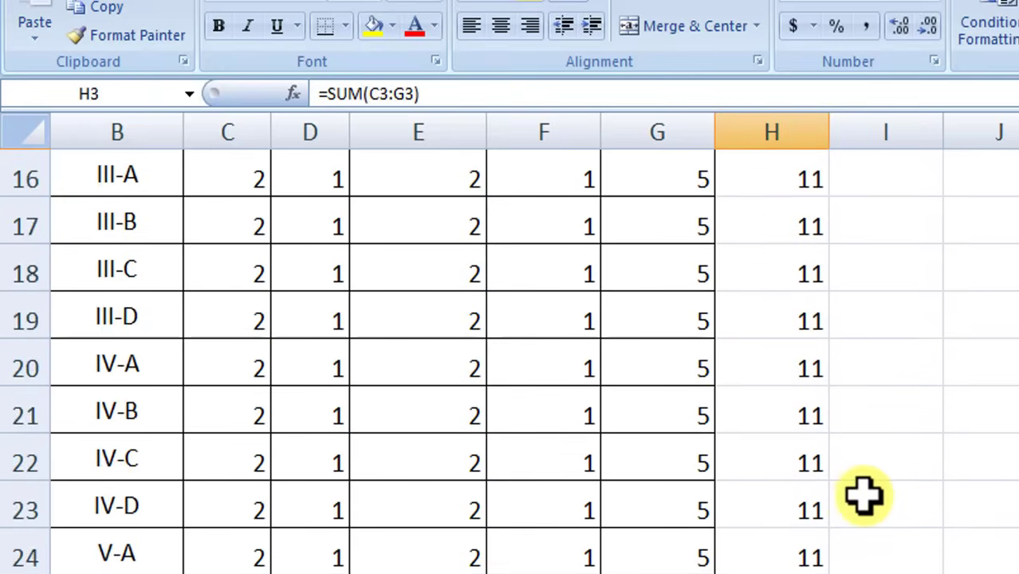
pyautogui.keyDown('shift'); pyautogui.click(726, 544); pyautogui.keyUp('shift')
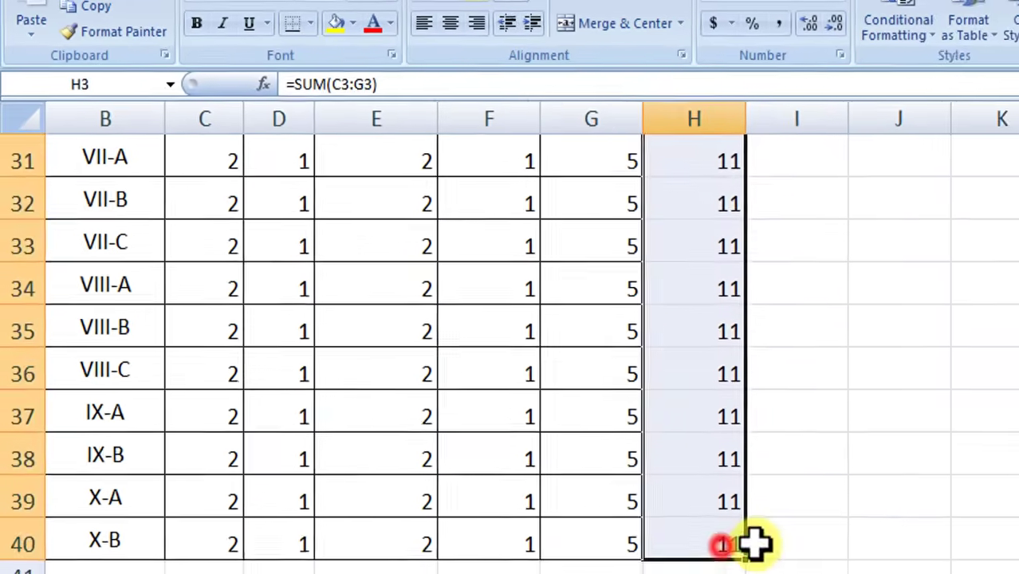
pyautogui.scroll(10, 814, 457)
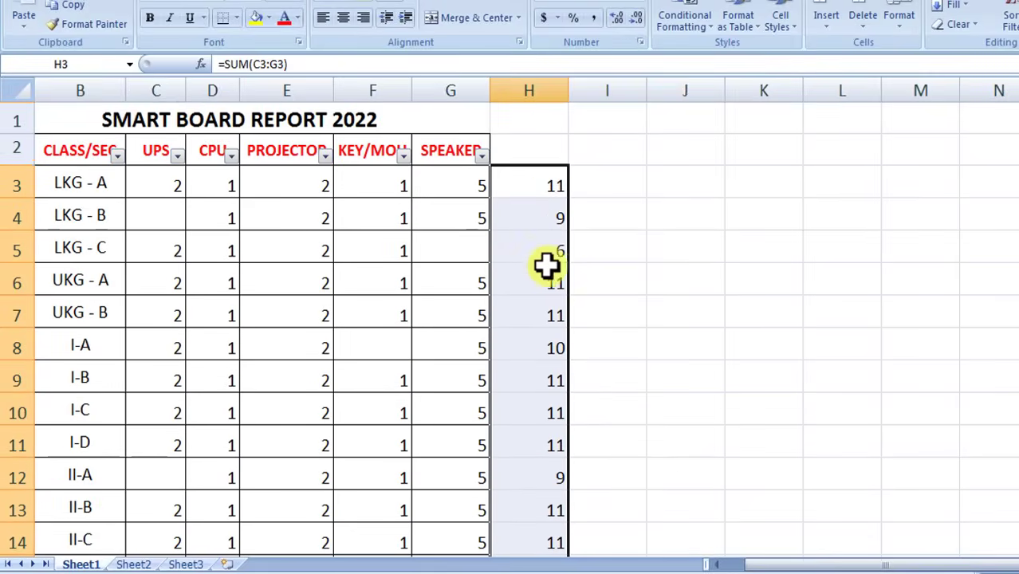
pyautogui.hotkey('ctrl', 'c')
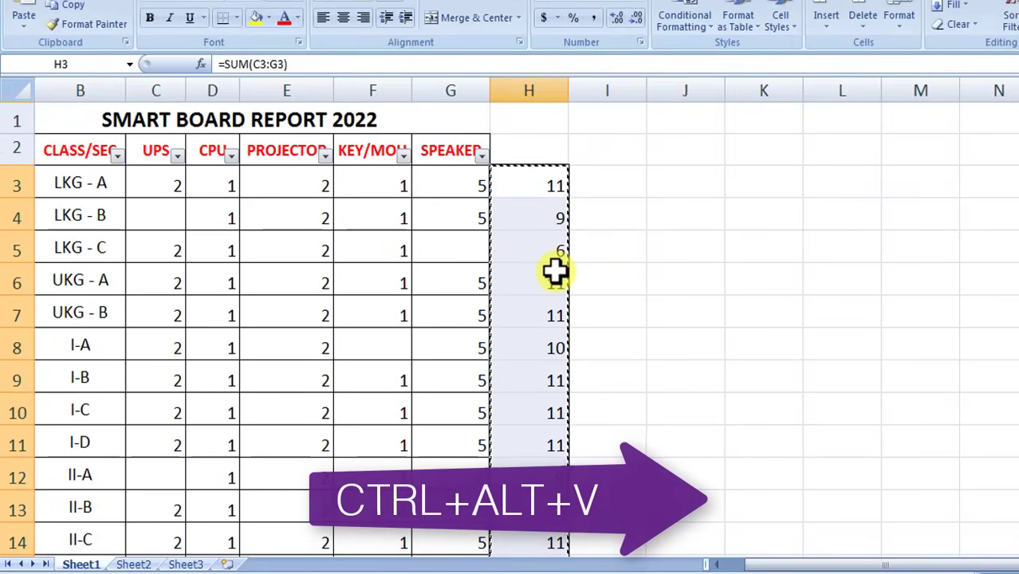
pyautogui.hotkey('ctrl', 'alt', 'v')
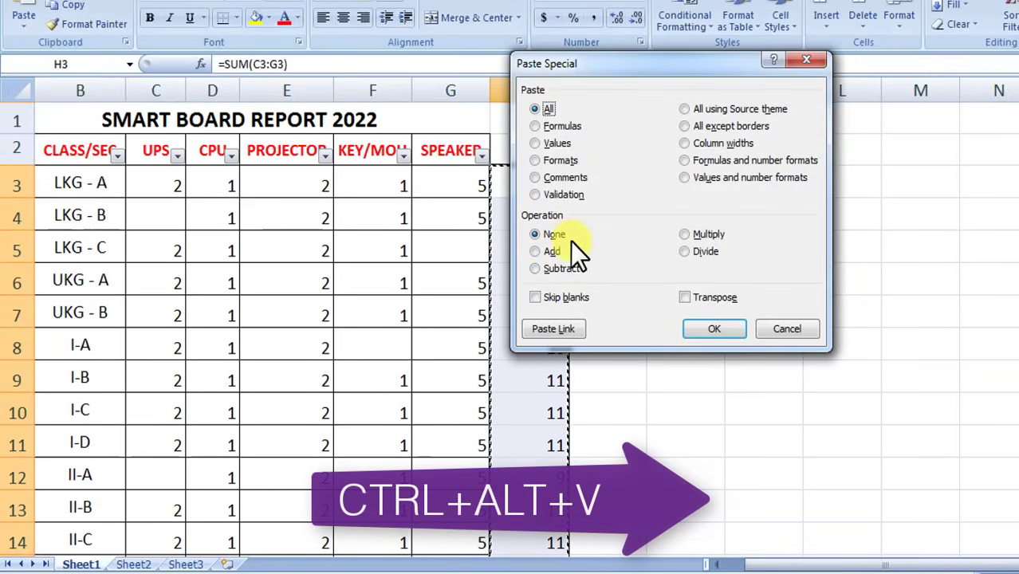
pyautogui.click(537, 145)
pyautogui.click(710, 327)
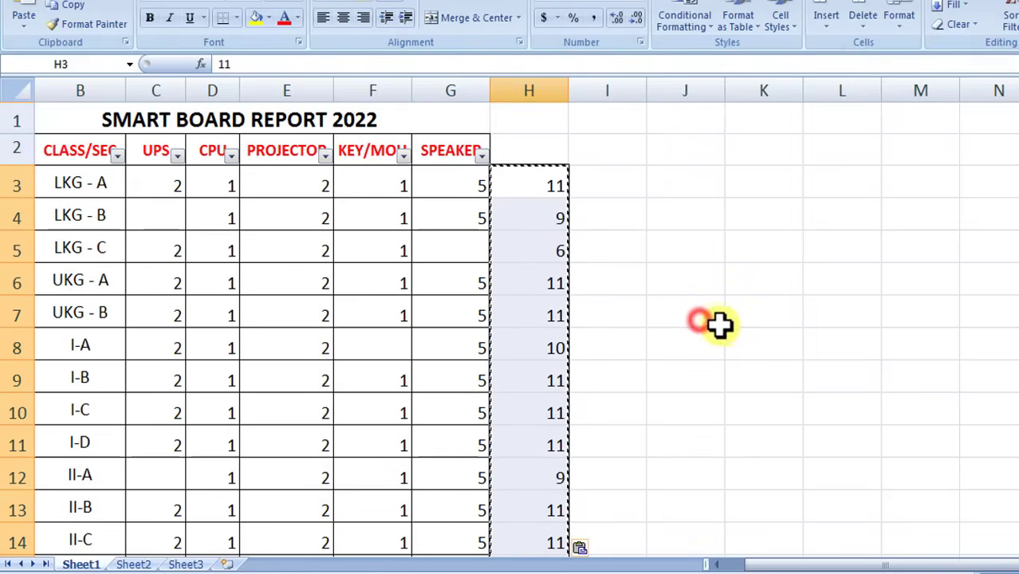
pyautogui.click(550, 237)
pyautogui.press('Escape')
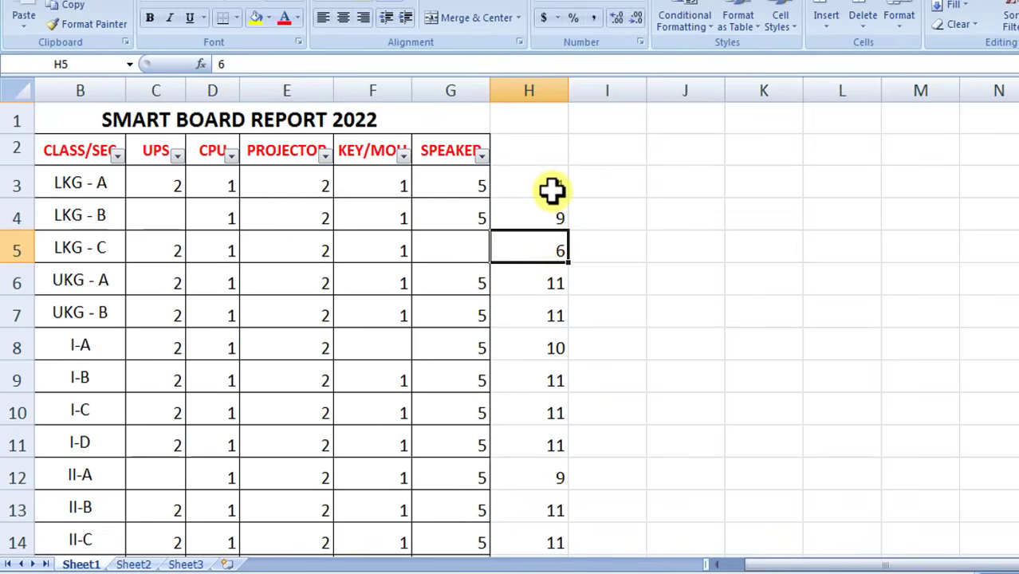
# Select H3:H40 and display the worksheet's formulas to check what the total cells now contain.
pyautogui.click(540, 186)
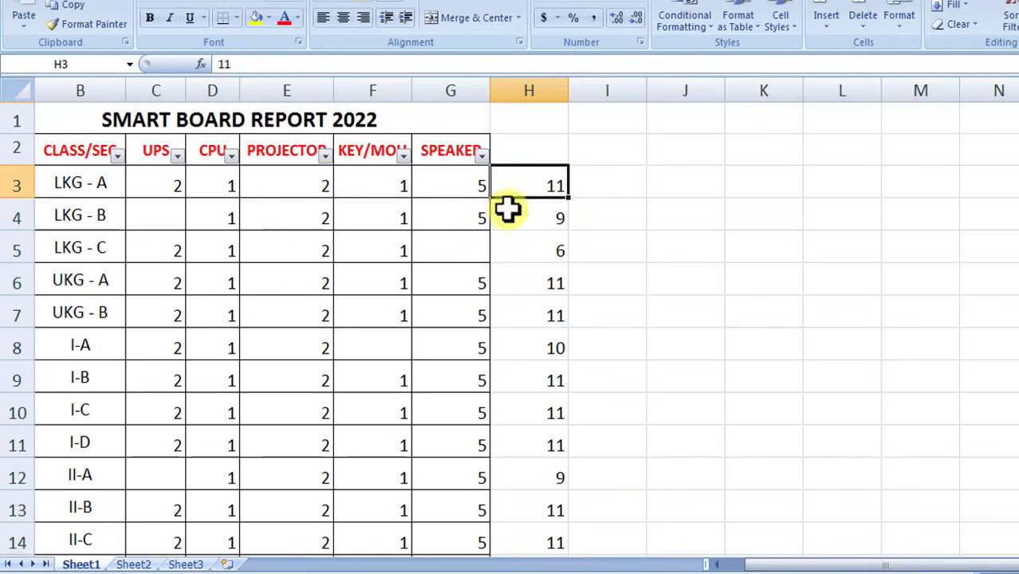
pyautogui.scroll(-12, 606, 296)
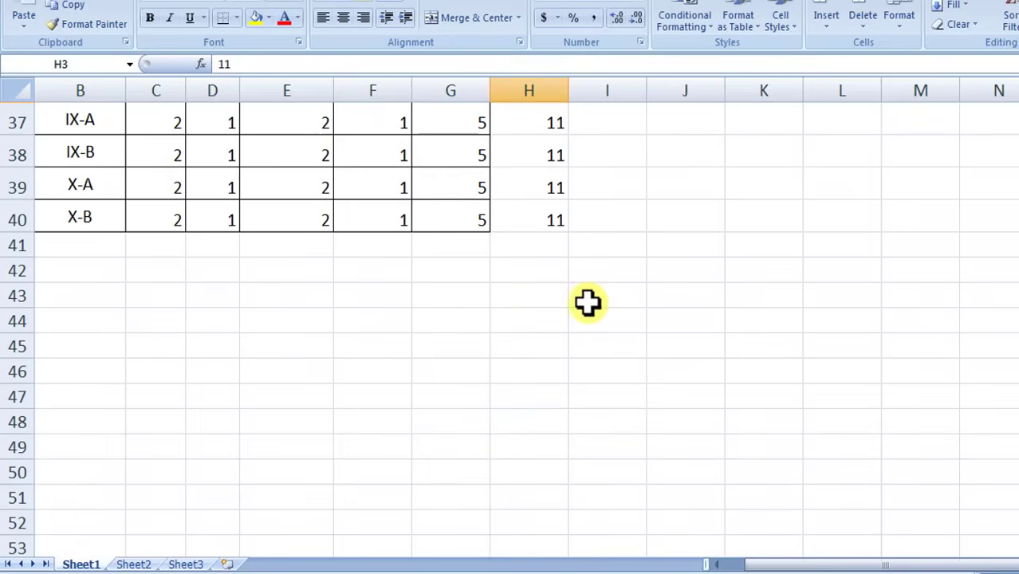
pyautogui.keyDown('shift'); pyautogui.click(544, 216); pyautogui.keyUp('shift')
pyautogui.scroll(11, 605, 284)
pyautogui.scroll(1, 596, 285)
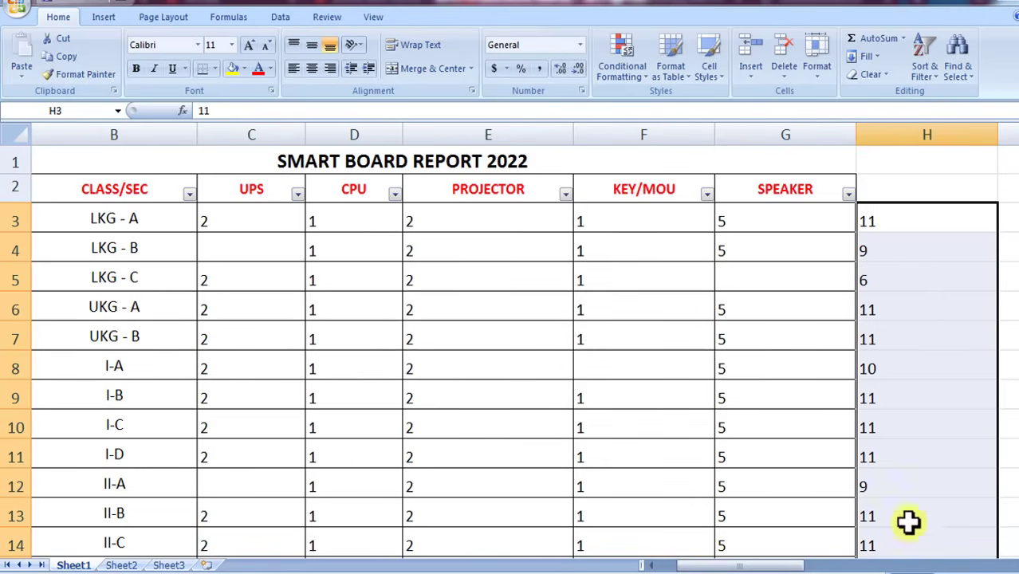
pyautogui.moveTo(753, 568); pyautogui.dragTo(791, 566)
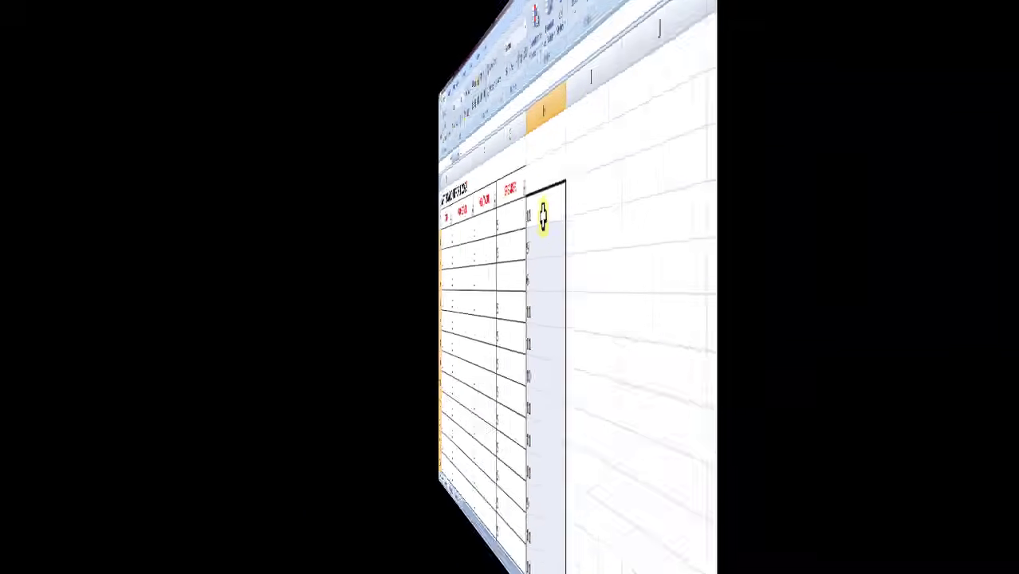
# Deselect the totals range and select the entire columns H, I, J and K one at a time.
pyautogui.click(608, 195)
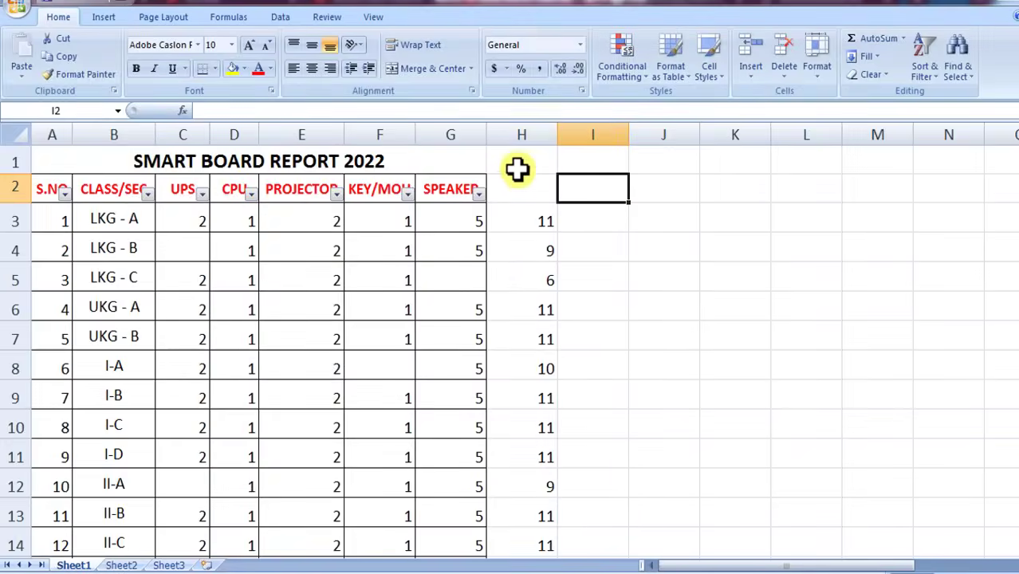
pyautogui.scroll(-4, 521, 331)
pyautogui.scroll(4, 520, 330)
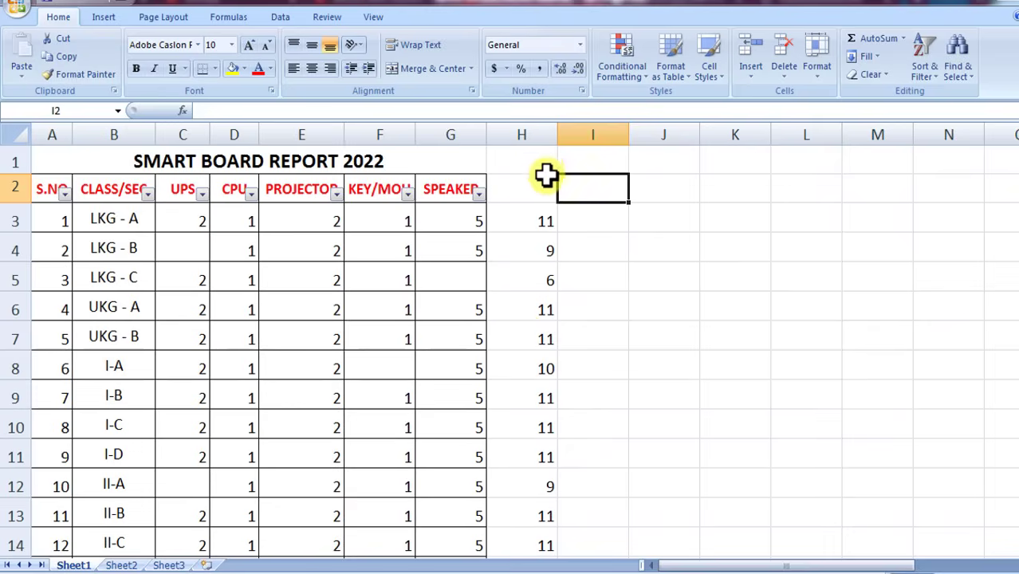
pyautogui.click(527, 136)
pyautogui.click(594, 135)
pyautogui.click(670, 136)
pyautogui.click(740, 135)
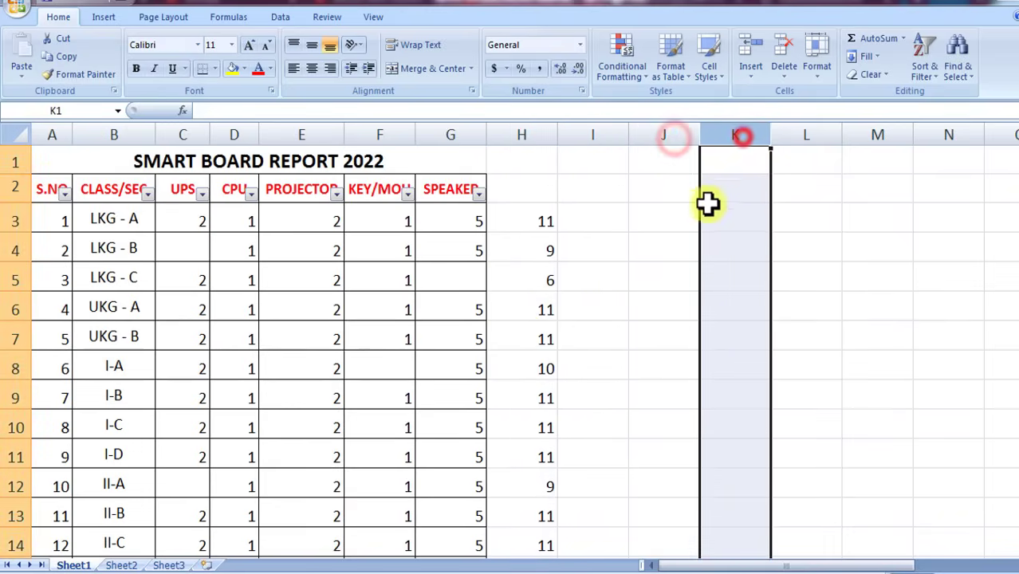
# Select the entire column I starting from cell I2, and the entire column J starting from cell J5.
pyautogui.click(586, 189)
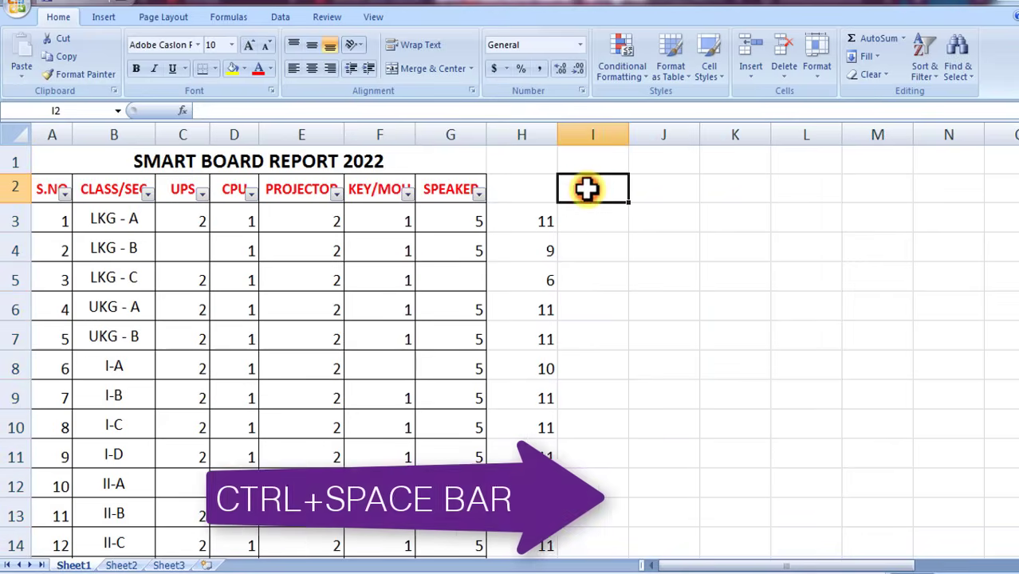
pyautogui.hotkey('ctrl', 'space')
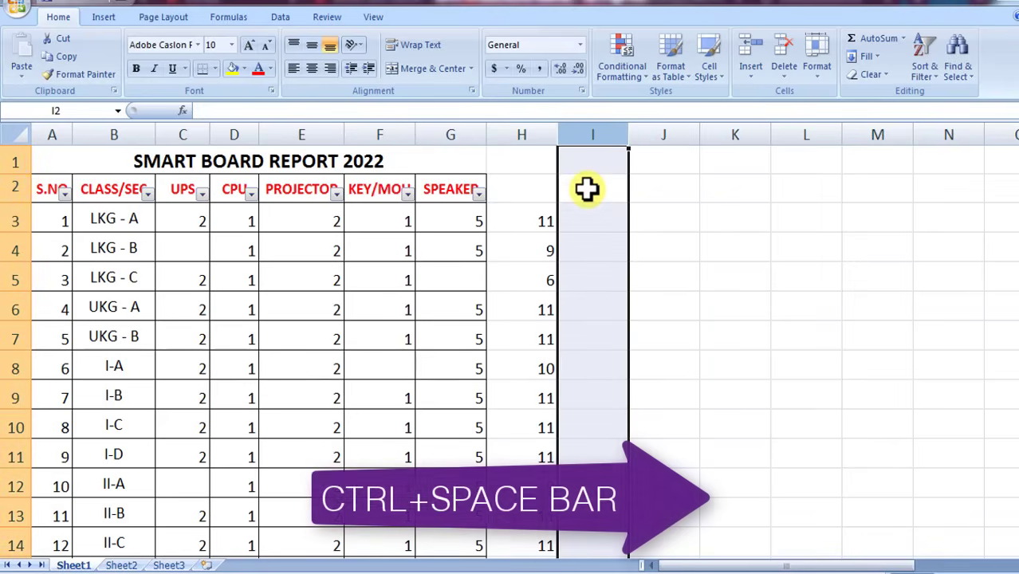
pyautogui.click(674, 189)
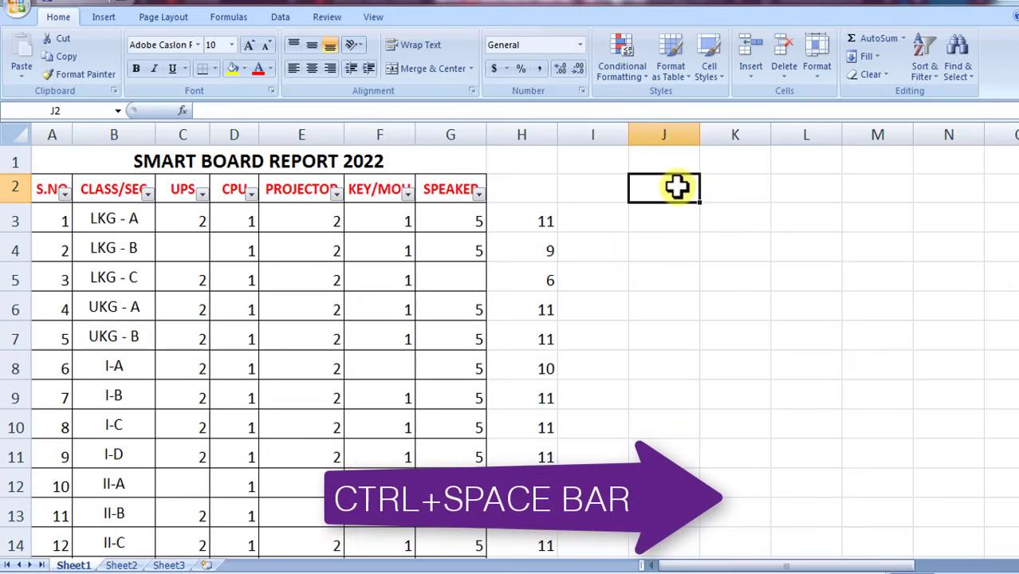
pyautogui.click(675, 229)
pyautogui.click(676, 279)
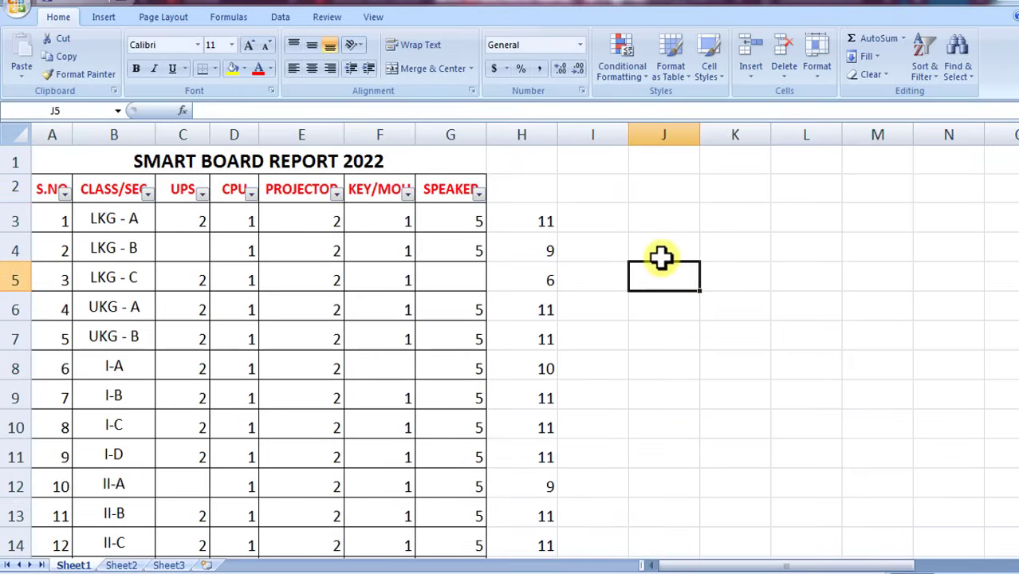
pyautogui.hotkey('ctrl', 'space')
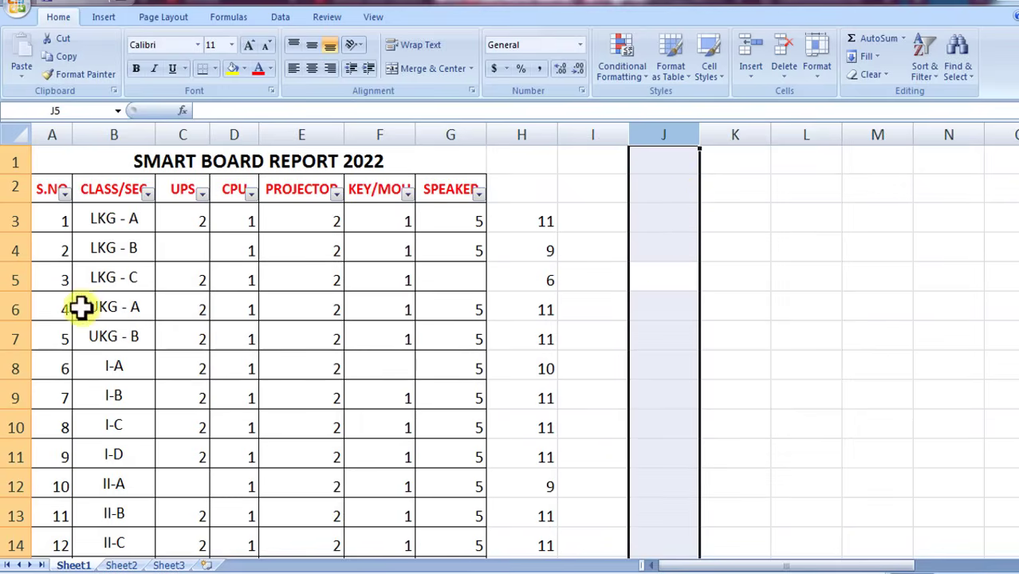
# Select the entire report table across columns A to G, starting from its title cell A1.
pyautogui.click(57, 160)
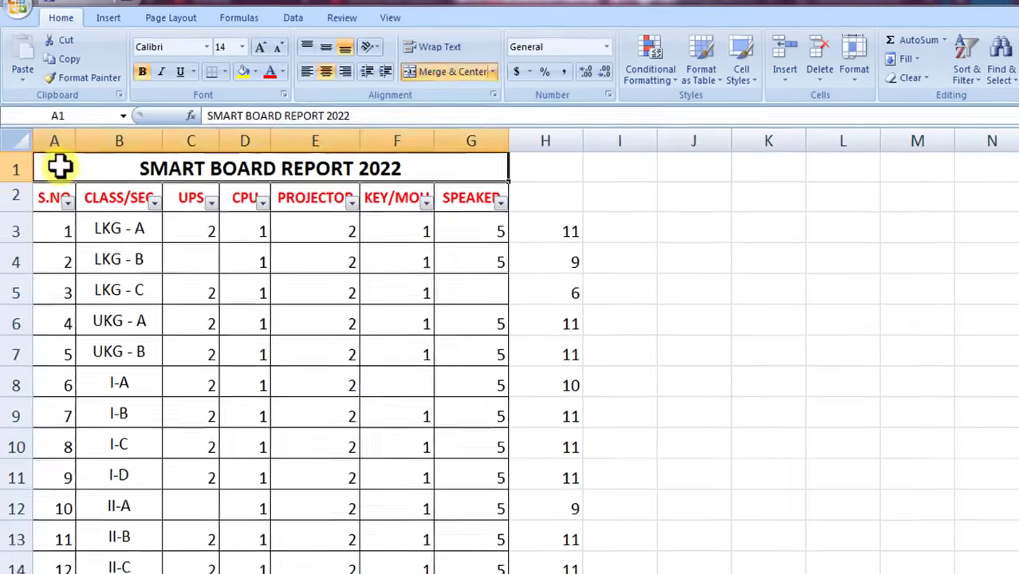
pyautogui.hotkey('ctrl', 'a')
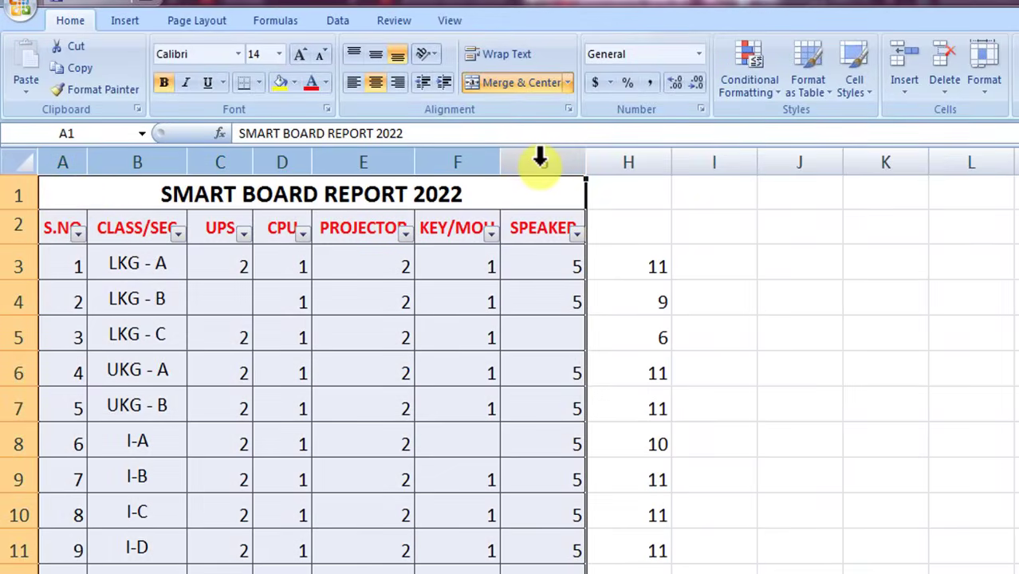
# Reselect the whole report table in columns A to G from the title cell, and clear the selection at cell I3.
pyautogui.click(75, 199)
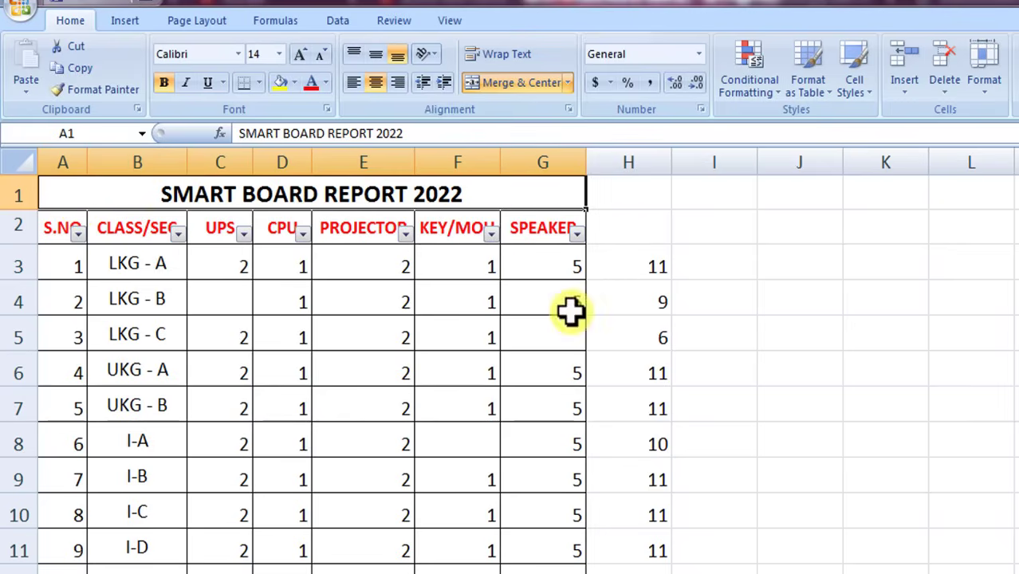
pyautogui.hotkey('ctrl', 'a')
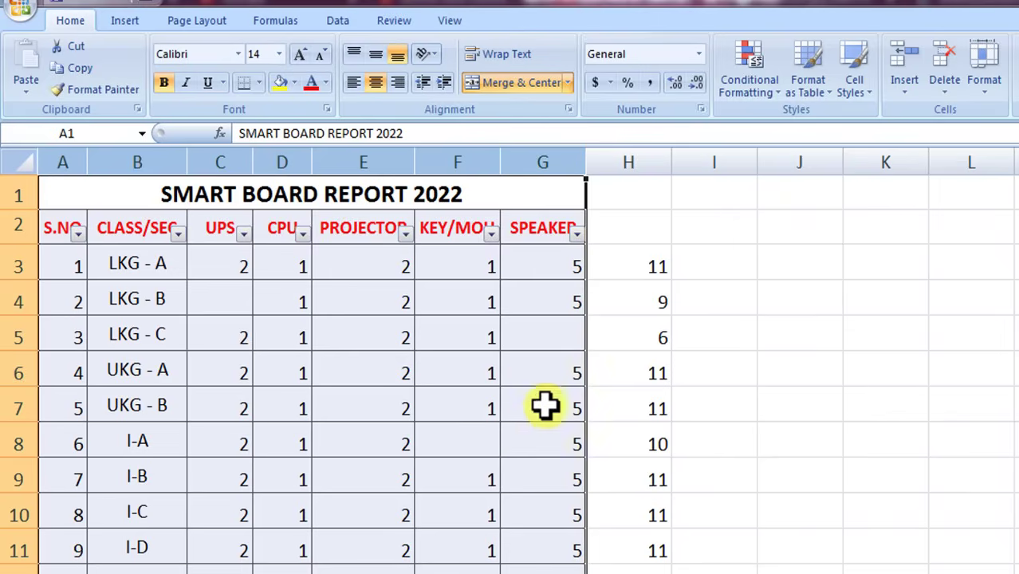
pyautogui.click(715, 268)
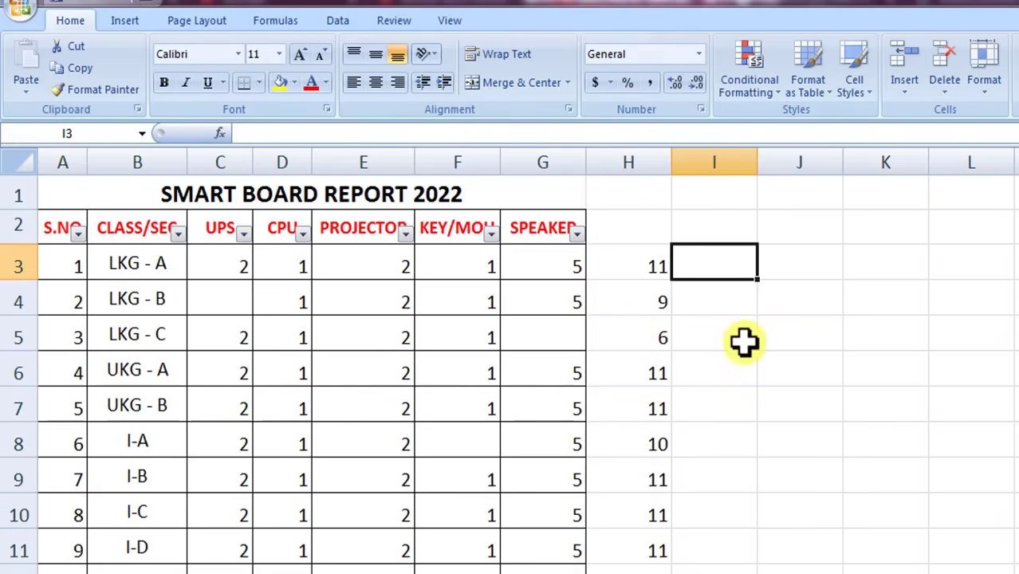
# Select the entire row 5 starting from cell L5 and extend the selection down to row 10.
pyautogui.click(825, 336)
pyautogui.click(892, 331)
pyautogui.click(957, 335)
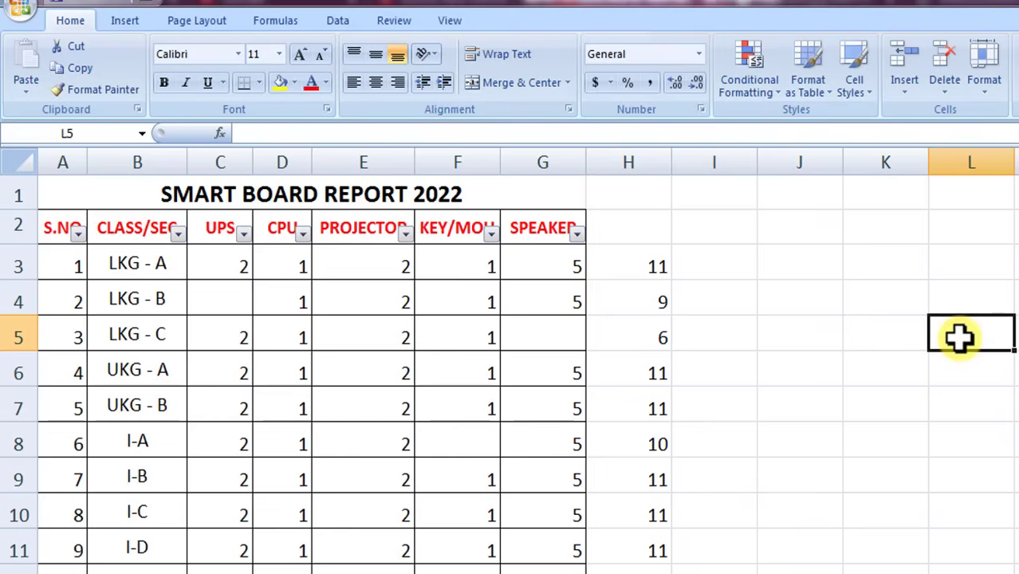
pyautogui.hotkey('shift', 'space')
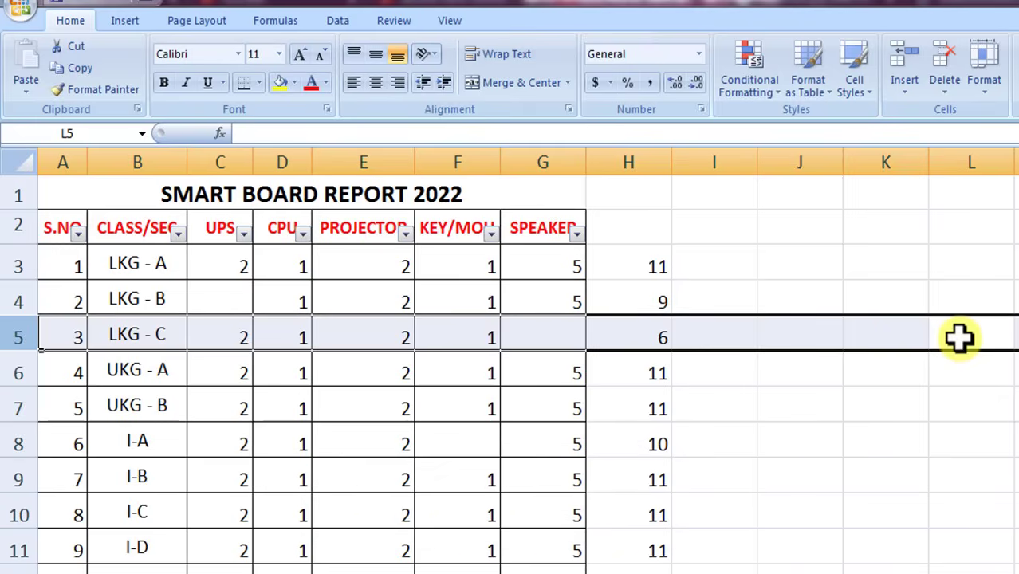
pyautogui.hotkey('shift', 'Down')
pyautogui.hotkey('shift', 'Down')
pyautogui.hotkey('shift', 'Down')
pyautogui.hotkey('shift', 'Down')
pyautogui.hotkey('shift', 'Down')
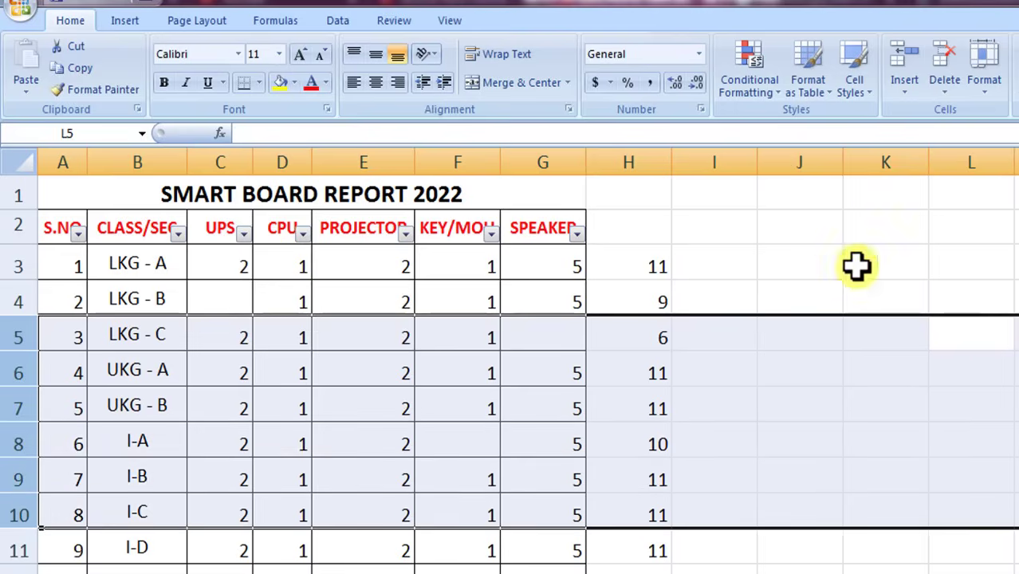
# Select the entire column J starting from cell J2, extend the selection across to column N, and deselect it.
pyautogui.click(815, 192)
pyautogui.click(812, 225)
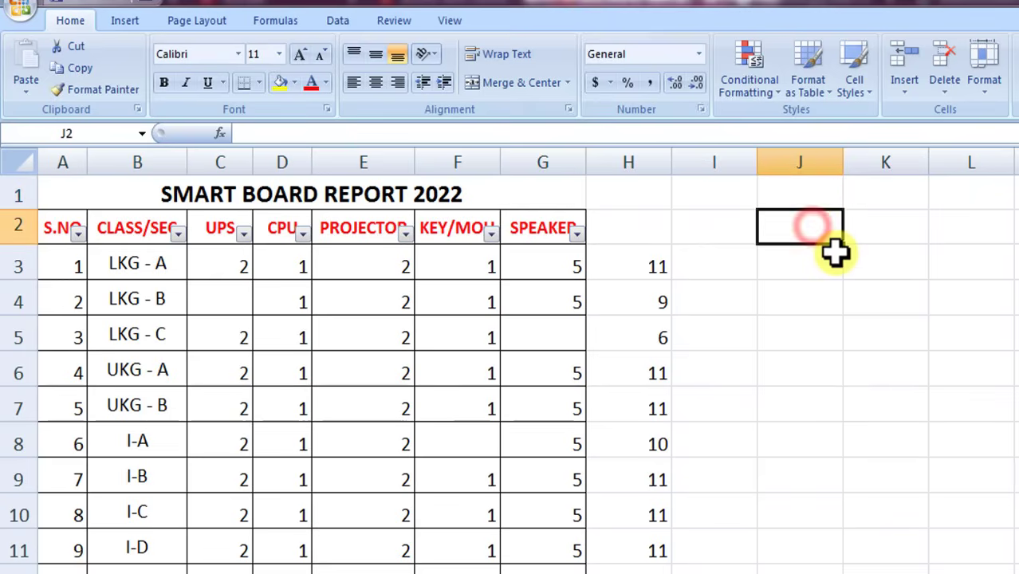
pyautogui.hotkey('ctrl', 'space')
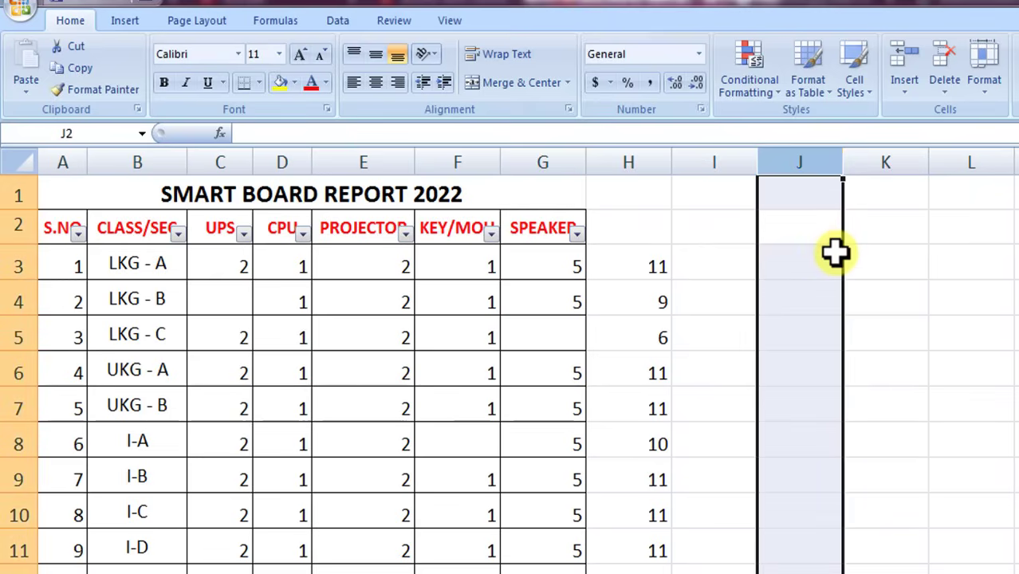
pyautogui.hotkey('shift', 'Right')
pyautogui.hotkey('shift', 'Right')
pyautogui.hotkey('shift', 'Right')
pyautogui.hotkey('shift', 'Right')
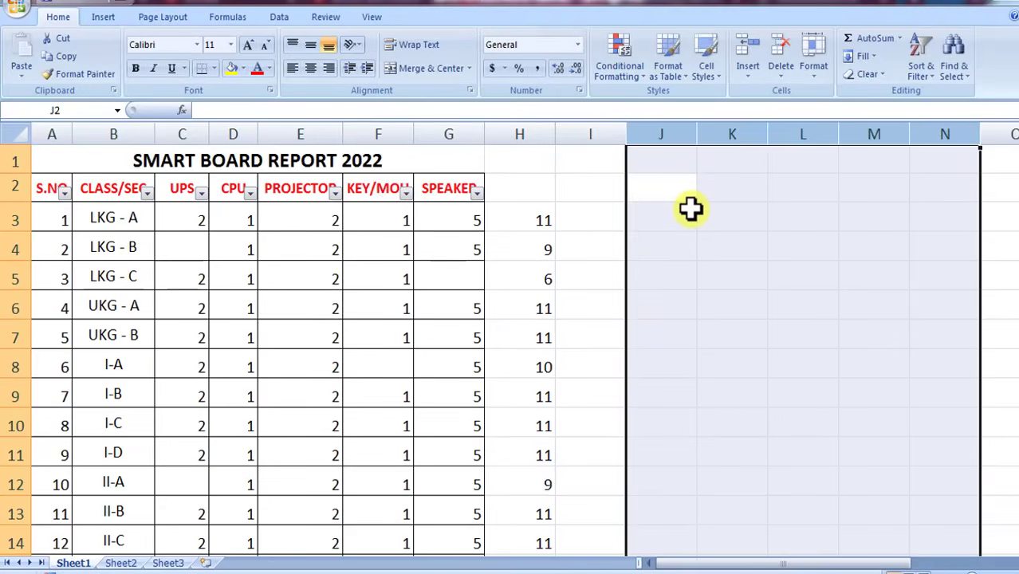
pyautogui.click(732, 273)
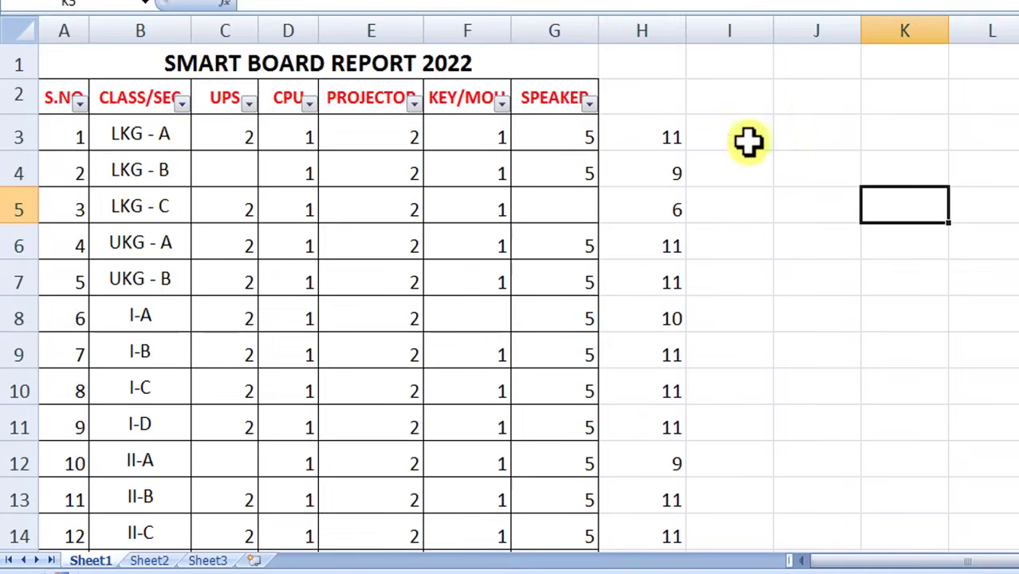
# Look through the available insert options with the S.NO header selected, and close them without inserting anything.
pyautogui.click(54, 98)
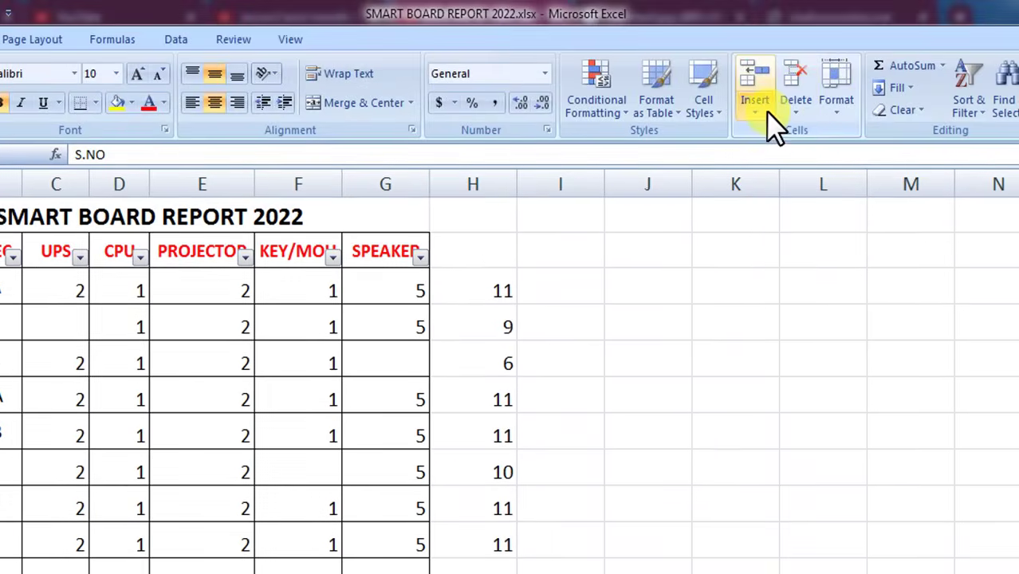
pyautogui.click(766, 110)
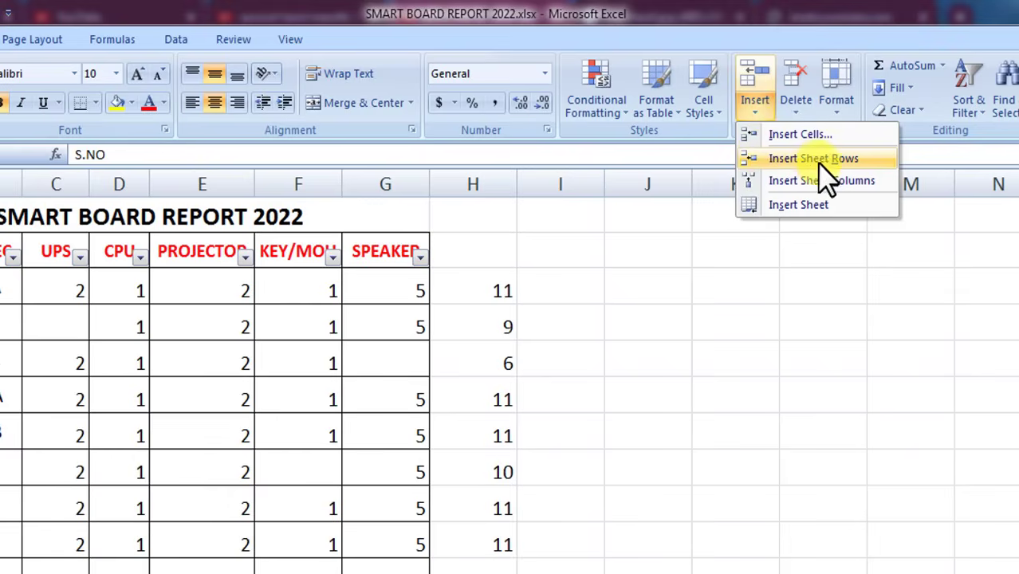
pyautogui.click(647, 411)
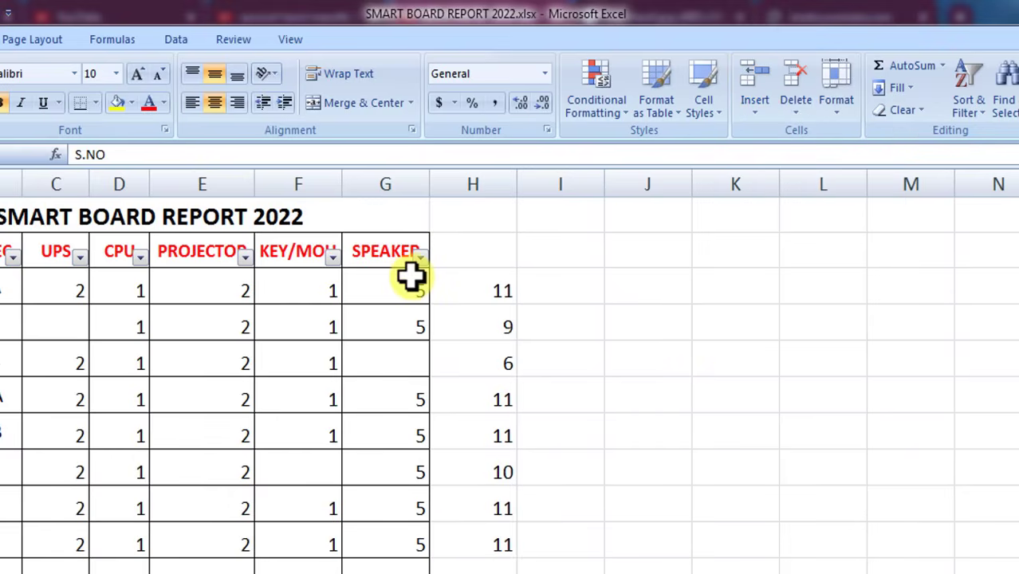
# Insert one blank column before SPEAKER and three blank columns before PROJECTOR.
pyautogui.click(389, 251)
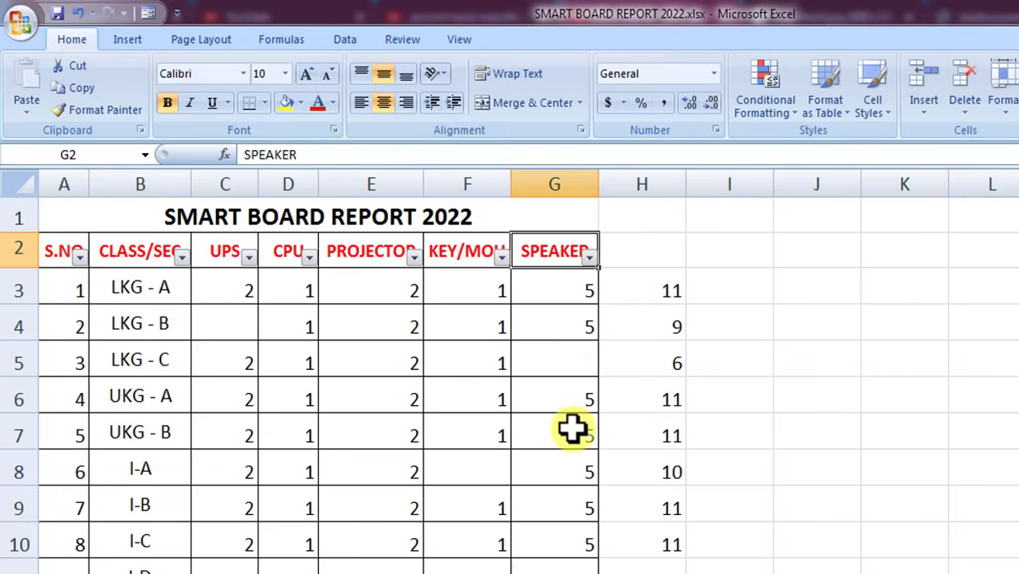
pyautogui.click(559, 184)
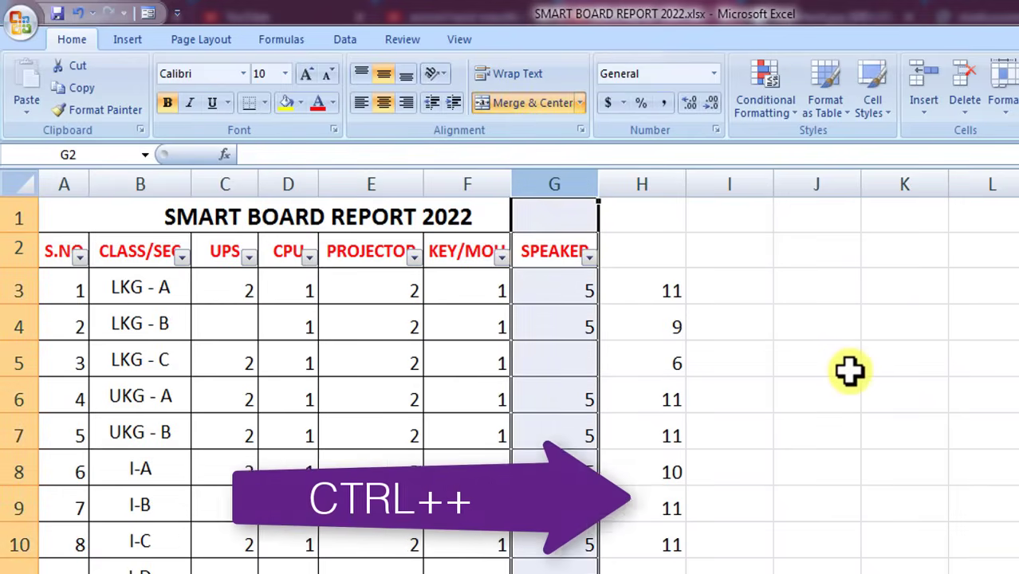
pyautogui.hotkey('ctrl', '+')
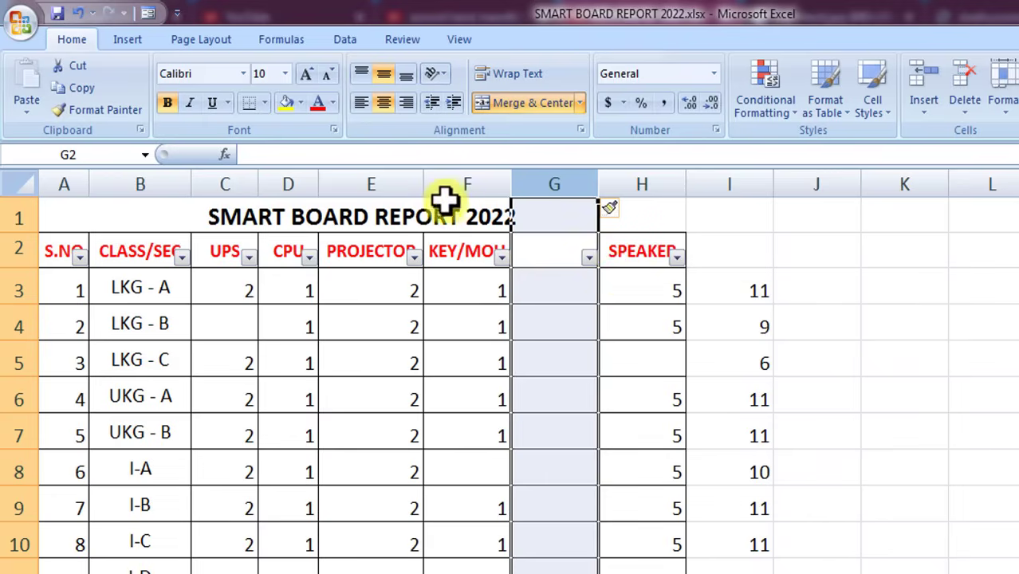
pyautogui.moveTo(351, 186); pyautogui.dragTo(563, 184)
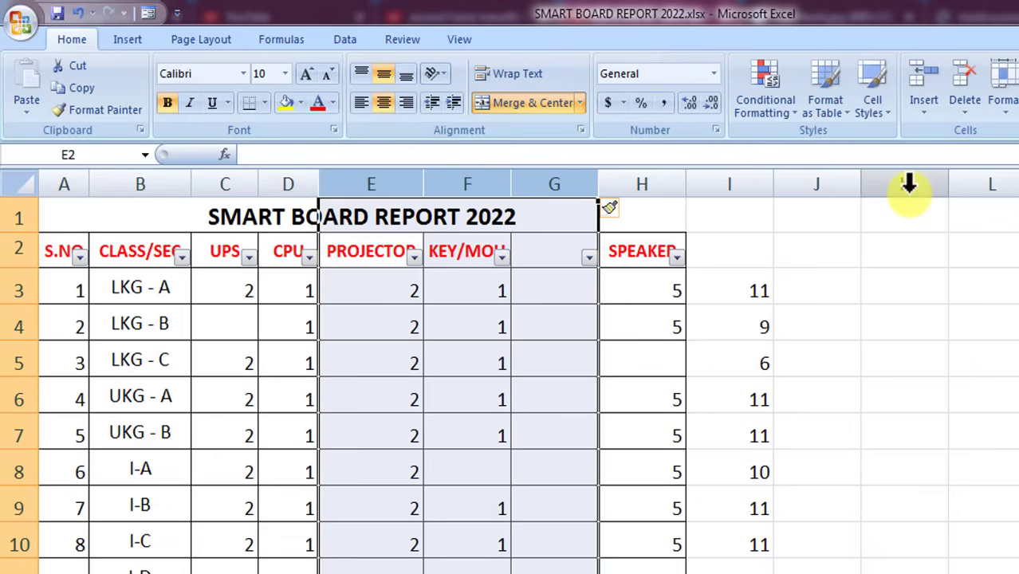
pyautogui.hotkey('ctrl', 'shift', '+')
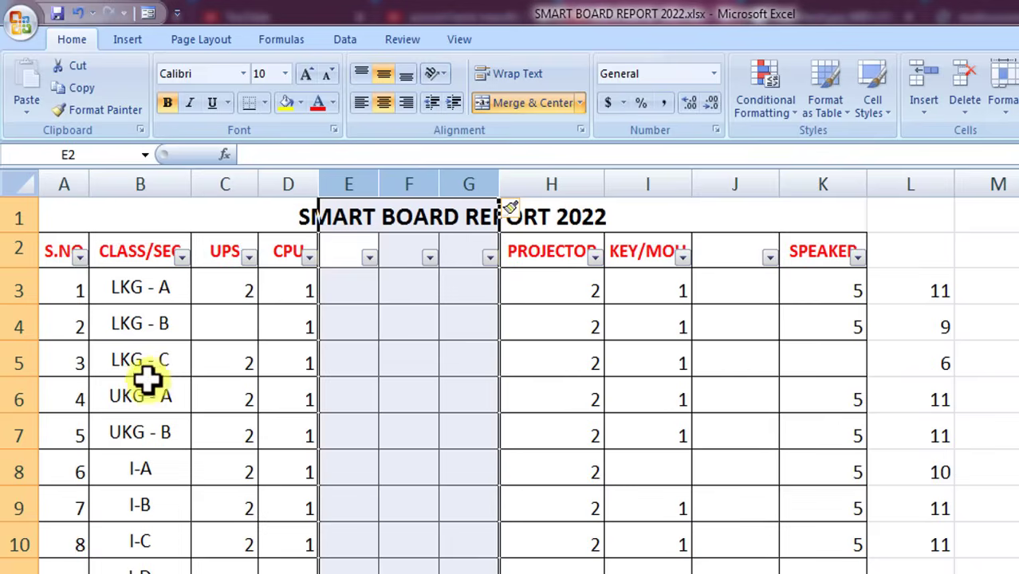
# Insert one blank row at row 5 above LKG - C, and four more blank rows at rows 6 to 9.
pyautogui.click(48, 362)
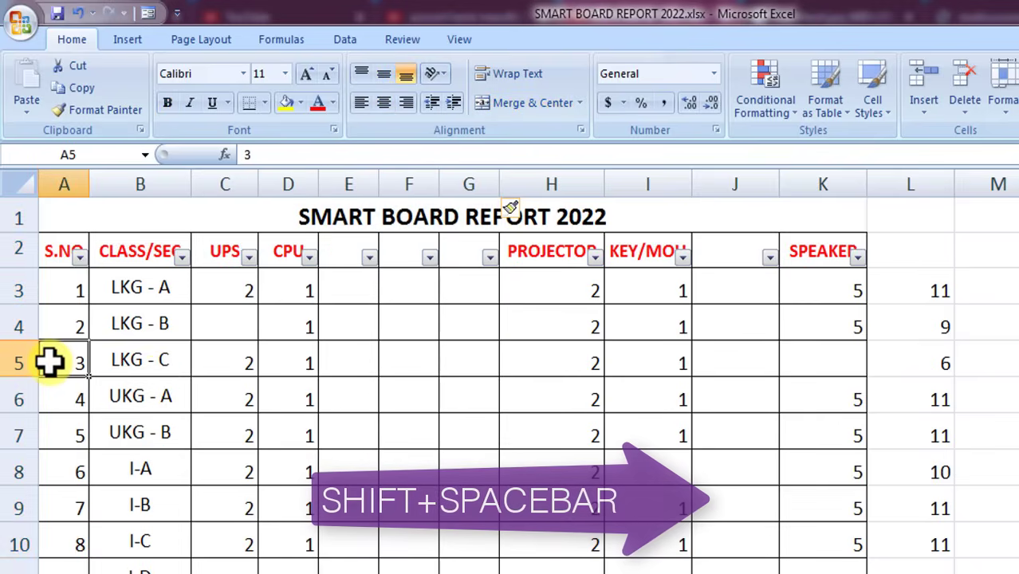
pyautogui.hotkey('shift', 'space')
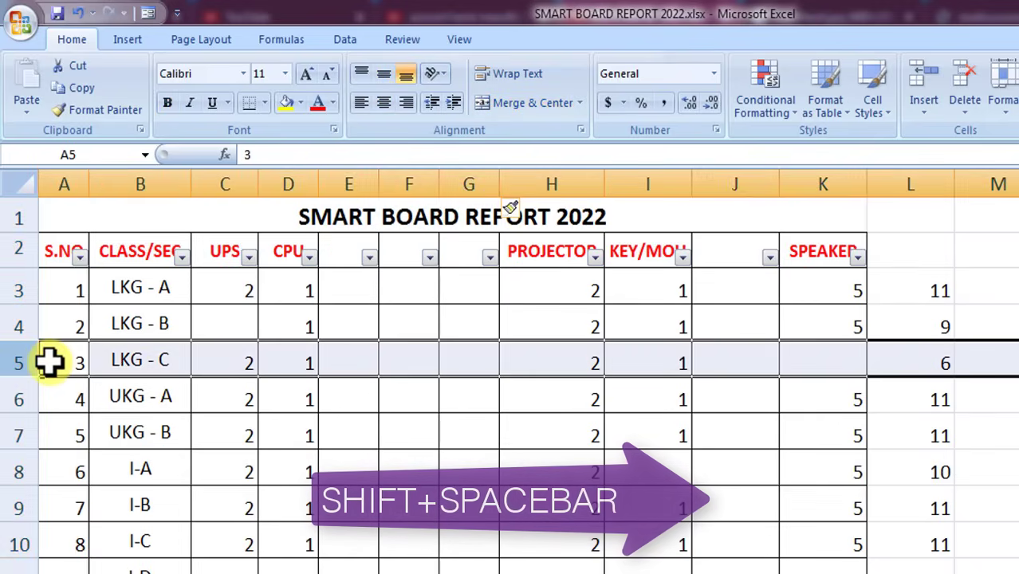
pyautogui.hotkey('ctrl', 'shift', '+')
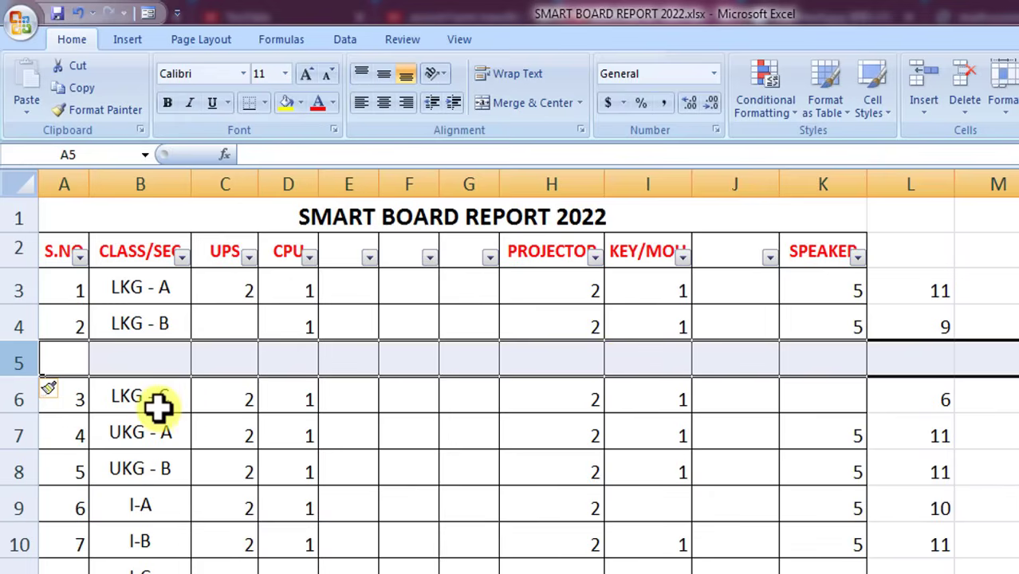
pyautogui.moveTo(64, 412); pyautogui.dragTo(72, 515)
pyautogui.moveTo(16, 396); pyautogui.dragTo(18, 512)
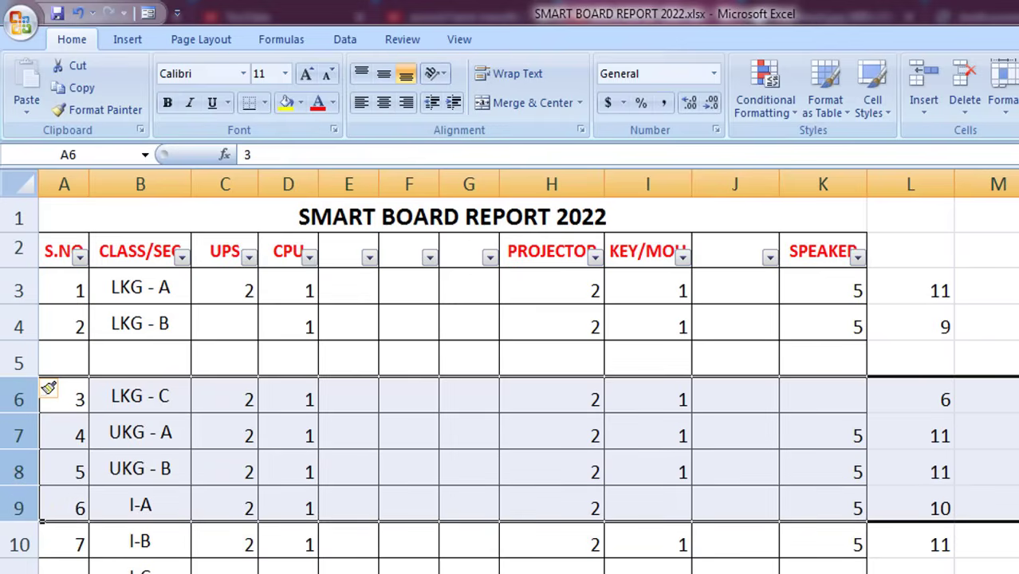
pyautogui.hotkey('ctrl', 'shift', '+')
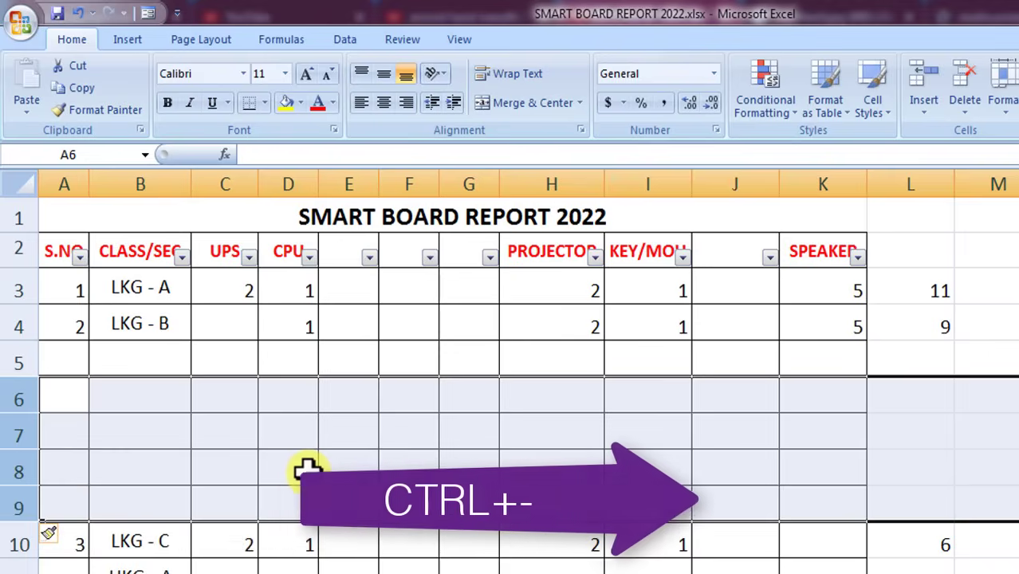
# Delete the four blank rows 6 to 9 and the three blank columns E to G.
pyautogui.hotkey('ctrl', '-')
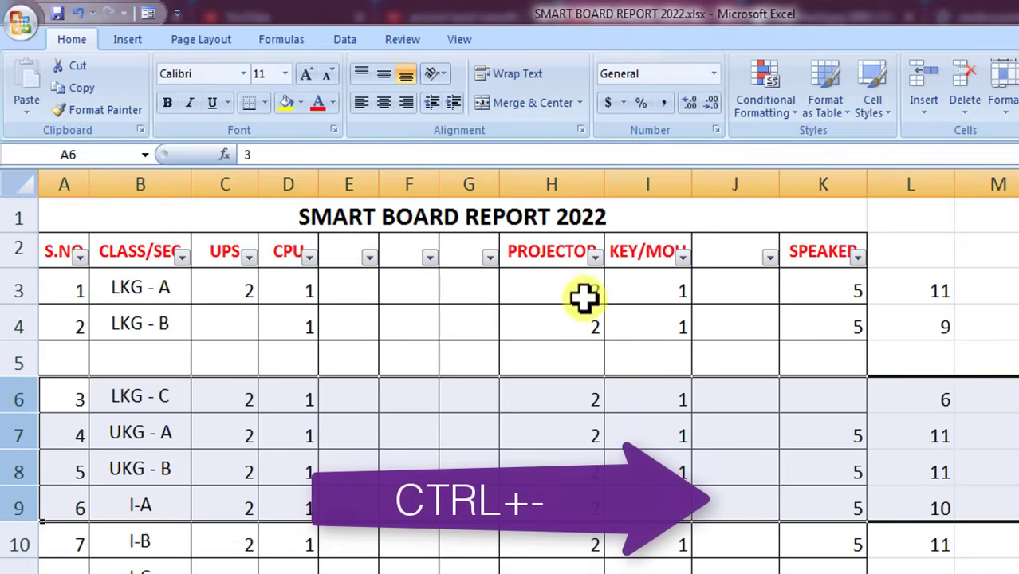
pyautogui.moveTo(346, 184); pyautogui.dragTo(478, 184)
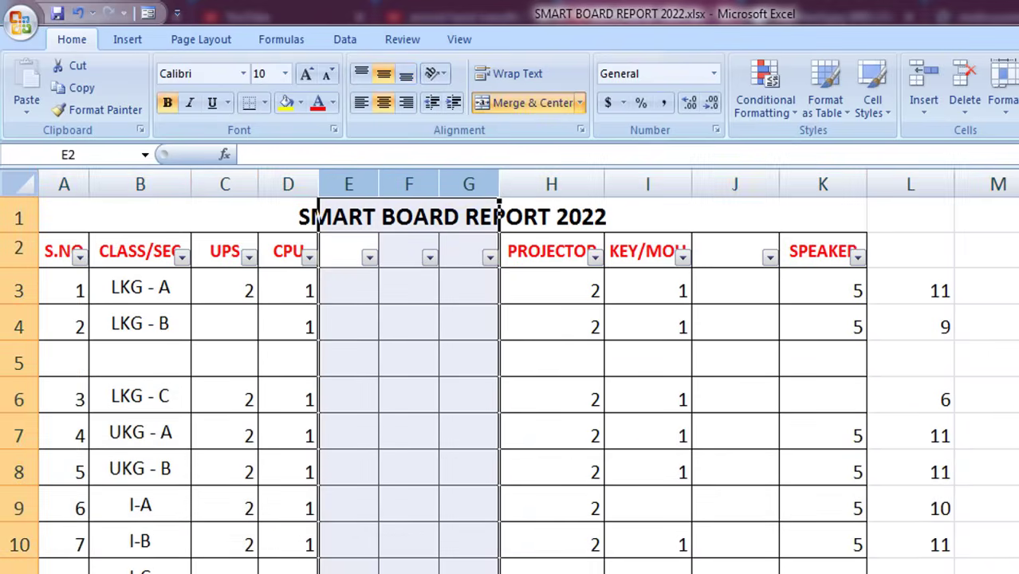
pyautogui.hotkey('ctrl', '-')
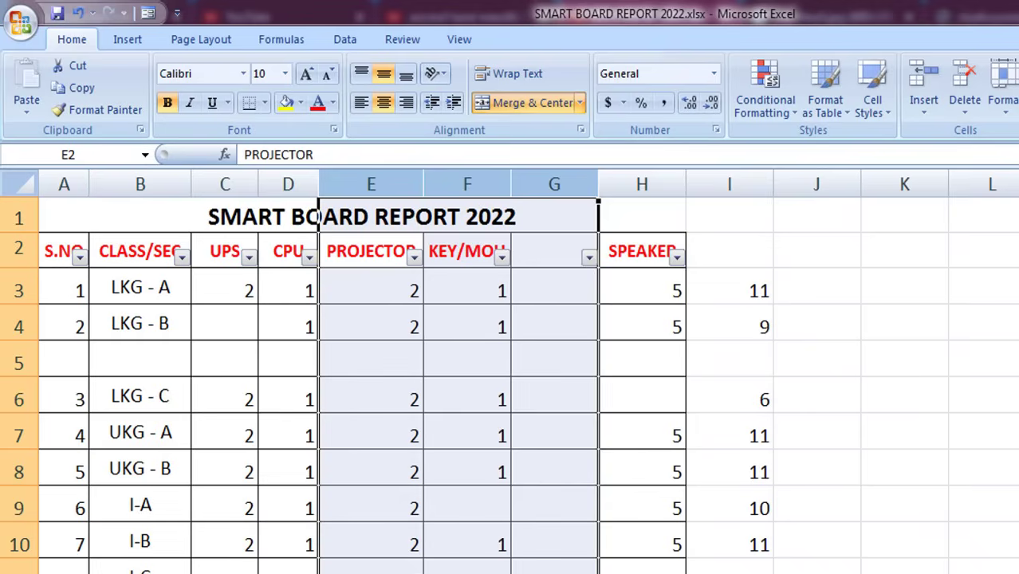
# Select the contiguous data block in columns A to F around cell E6 and check how far it extends.
pyautogui.click(387, 383)
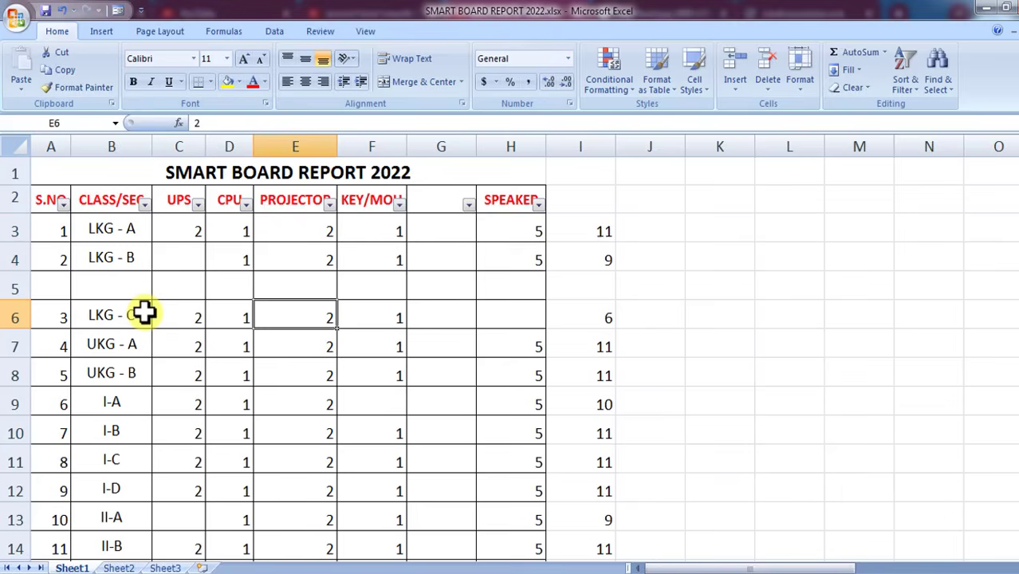
pyautogui.hotkey('ctrl', 'a')
pyautogui.scroll(9, 505, 432)
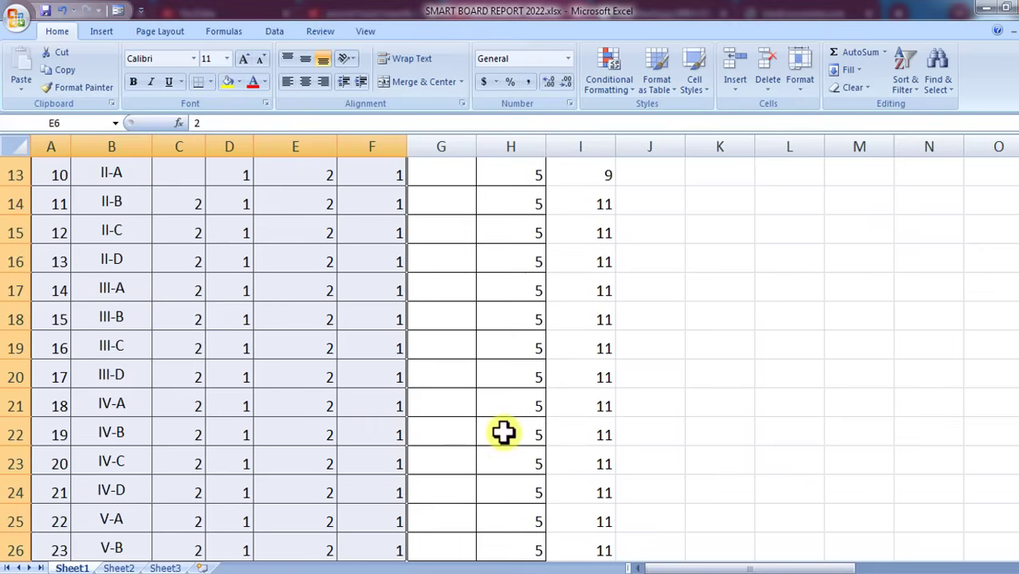
# Select the contiguous block A1:I4 above the blank row, starting from cell A3.
pyautogui.click(221, 283)
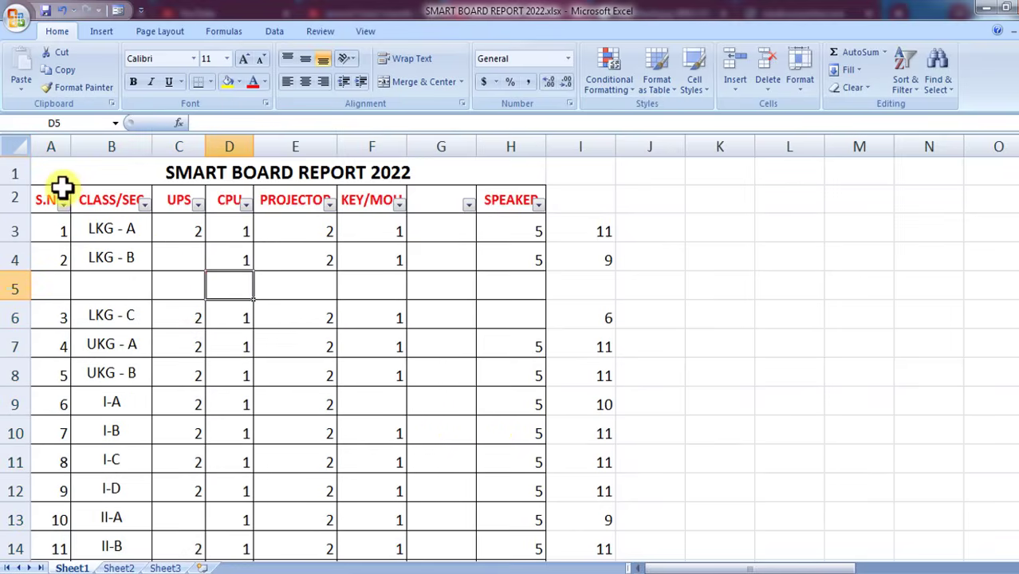
pyautogui.click(46, 231)
pyautogui.hotkey('ctrl', 'a')
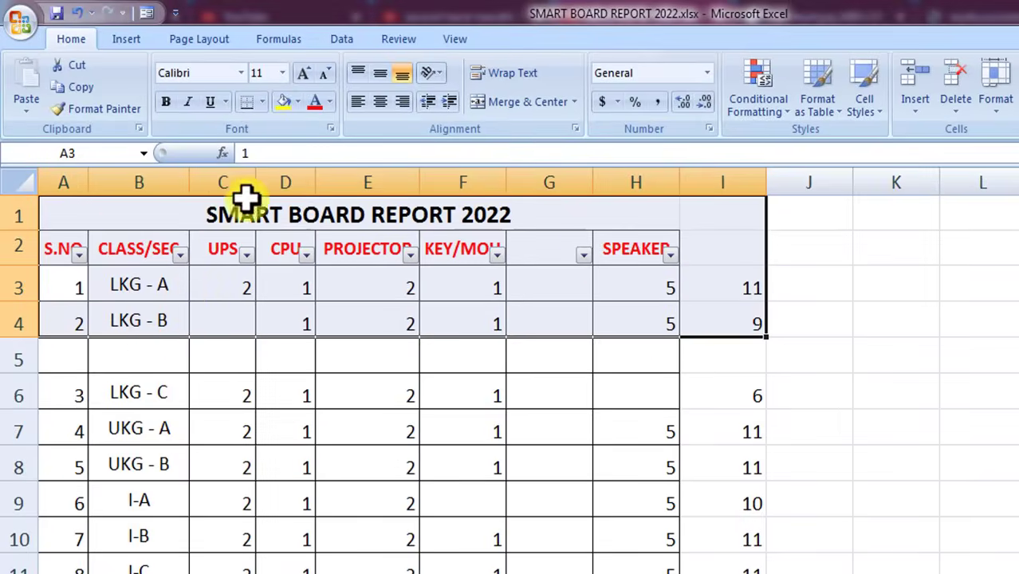
# Select the data block in columns A to F starting from cell A6, extend the selection to the whole worksheet, and deselect it.
pyautogui.click(57, 391)
pyautogui.scroll(-3, 173, 467)
pyautogui.hotkey('ctrl', 'shift', 'Right')
pyautogui.hotkey('ctrl', 'shift', 'Down')
pyautogui.scroll(7, 414, 513)
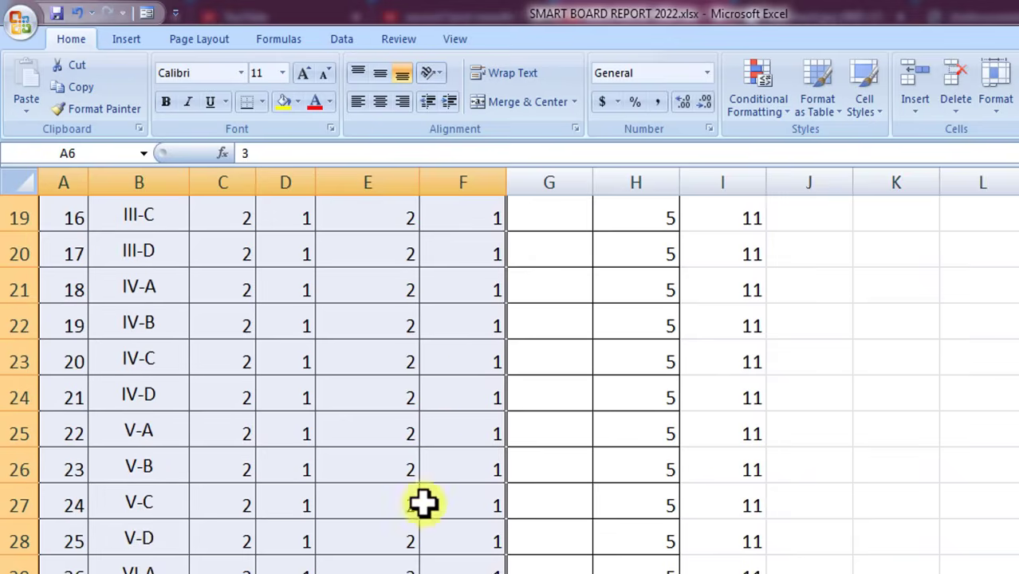
pyautogui.scroll(2, 449, 408)
pyautogui.scroll(-12, 453, 407)
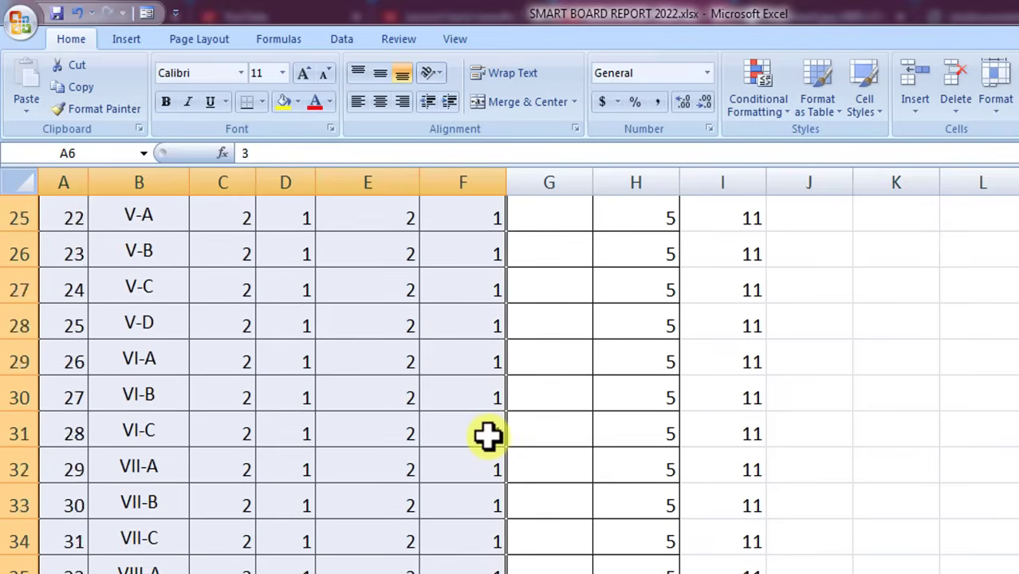
pyautogui.scroll(12, 502, 390)
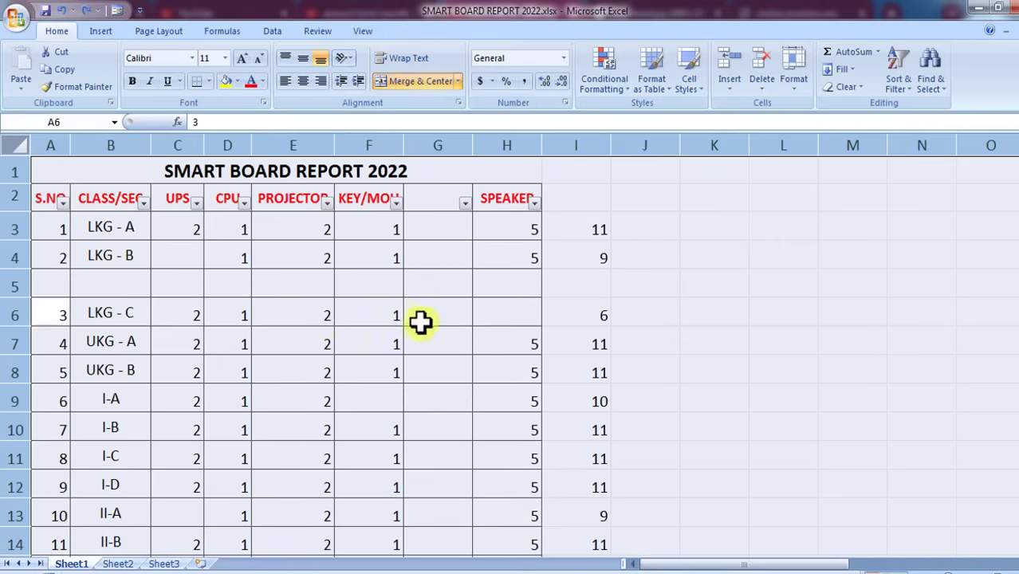
pyautogui.click(421, 321)
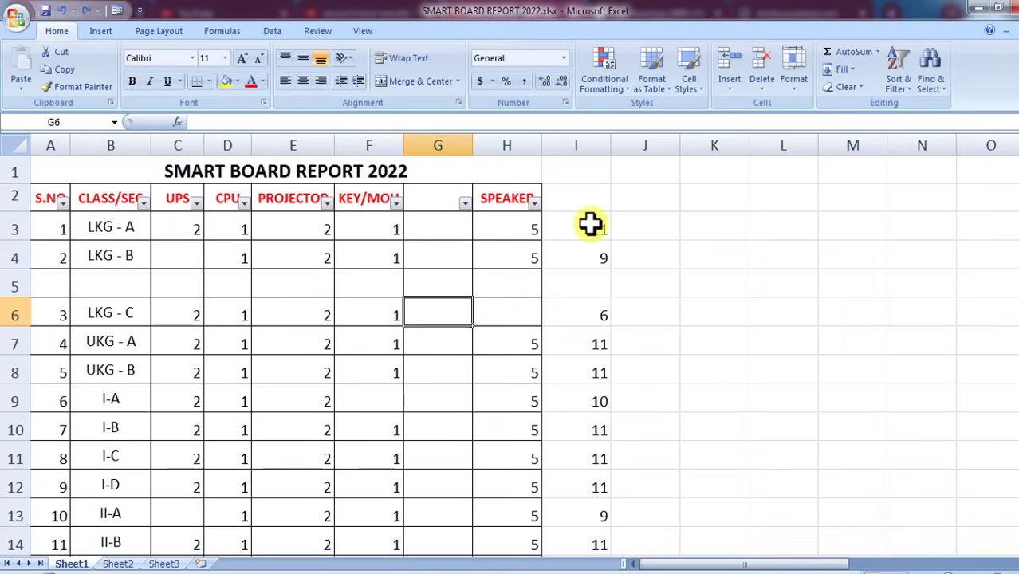
# Fill cell I3 yellow and repeat the same fill on cells I6 to I10.
pyautogui.click(590, 225)
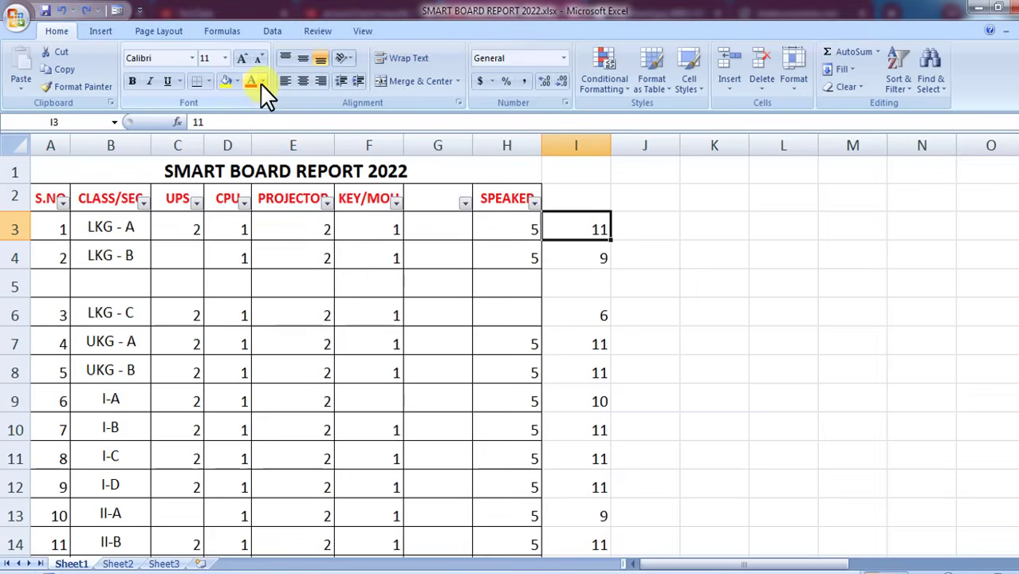
pyautogui.click(224, 80)
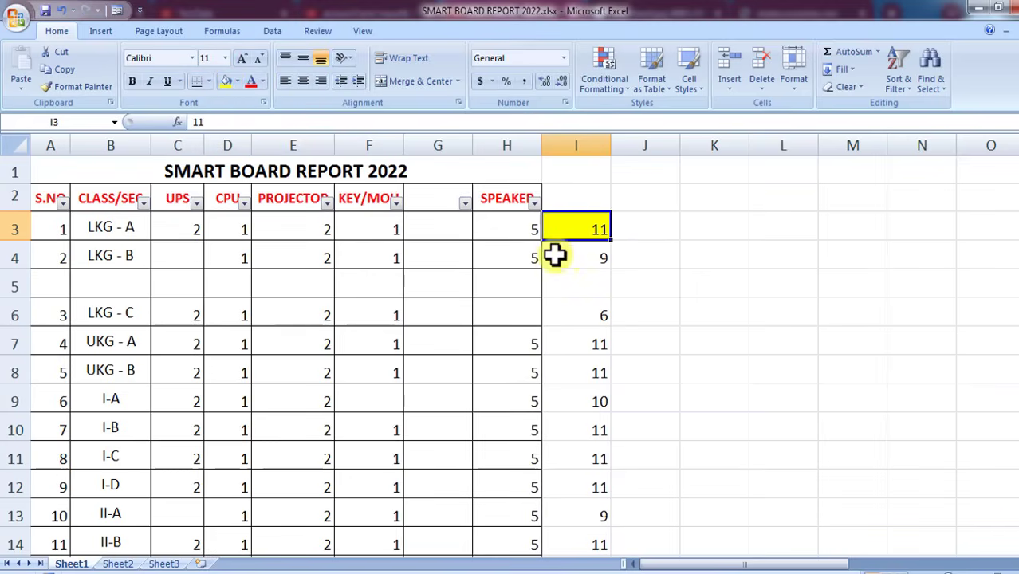
pyautogui.moveTo(582, 314); pyautogui.dragTo(586, 433)
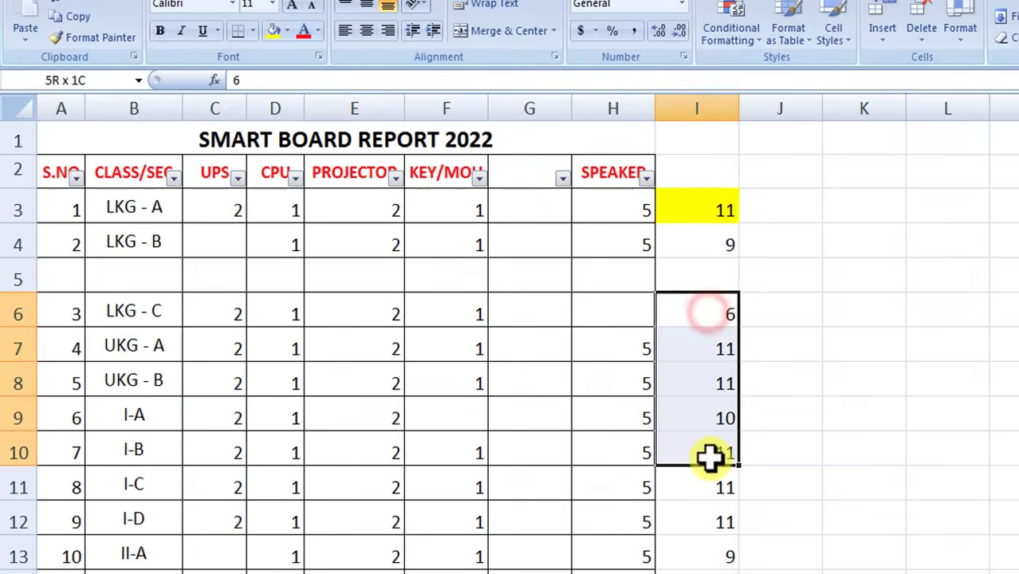
pyautogui.moveTo(710, 456); pyautogui.dragTo(712, 455)
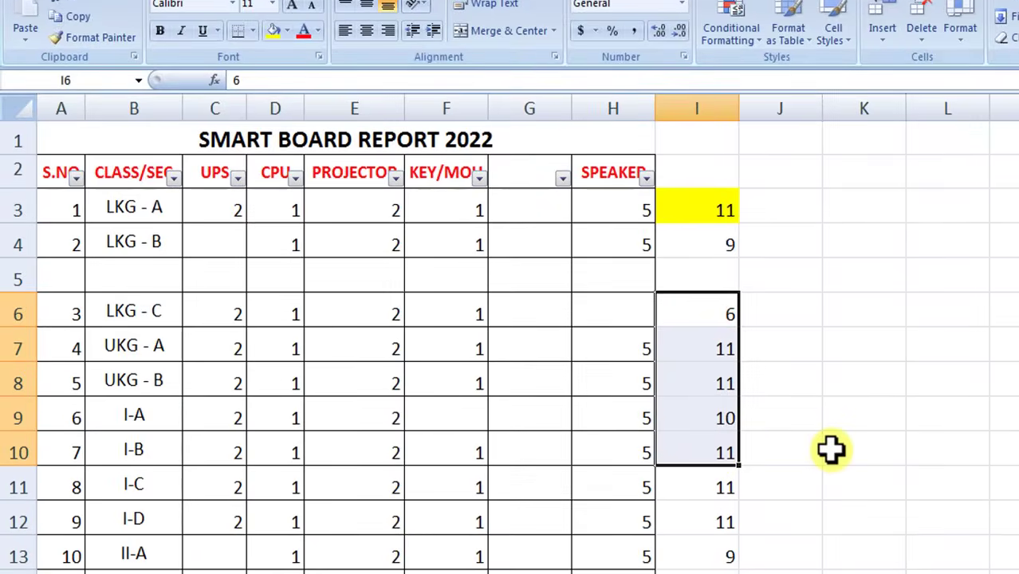
pyautogui.press('F4')
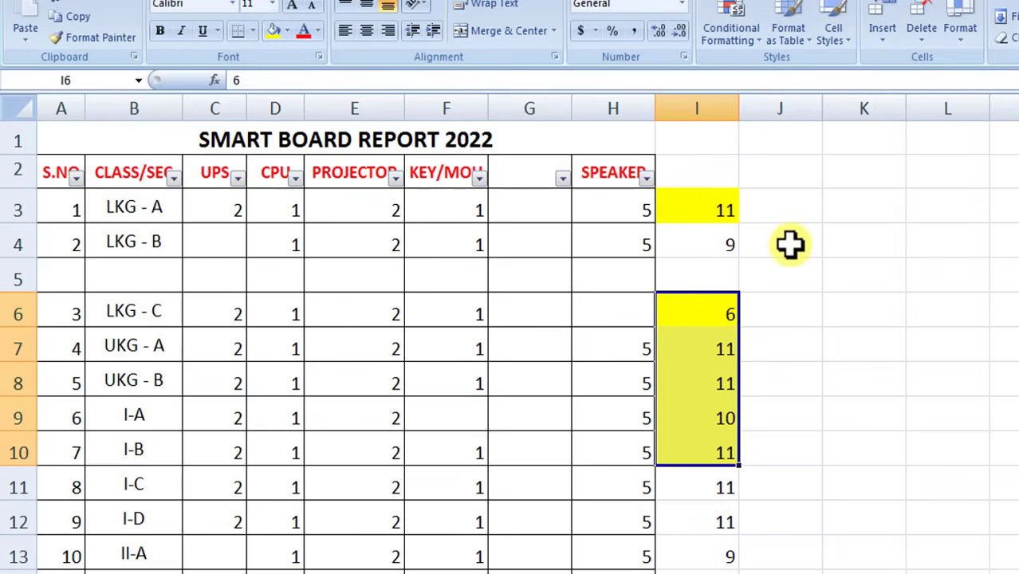
pyautogui.click(893, 281)
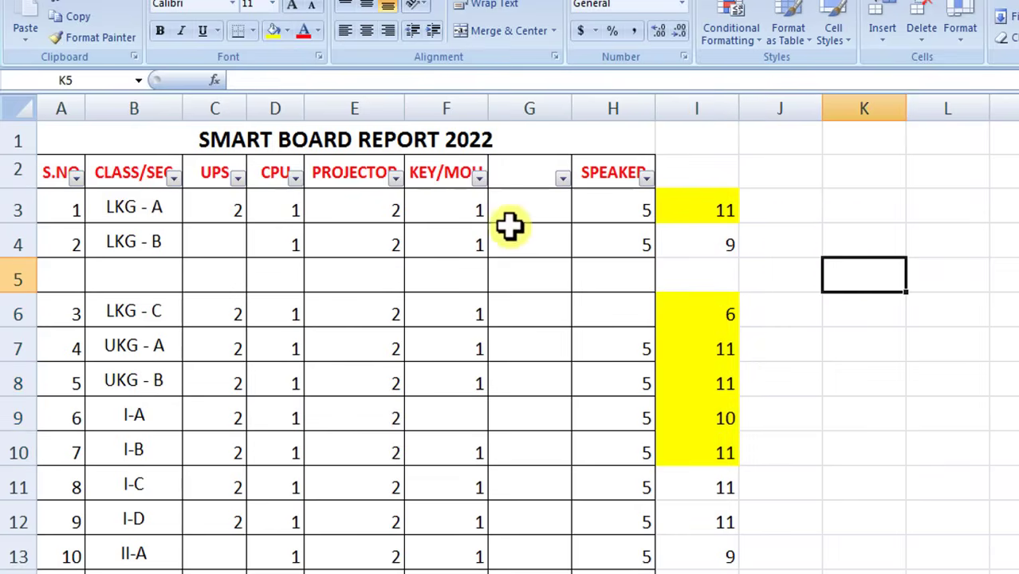
# Change the SPEAKER header in H2 to the A Cut Above font and repeat that font on headers A2 to F2.
pyautogui.click(610, 173)
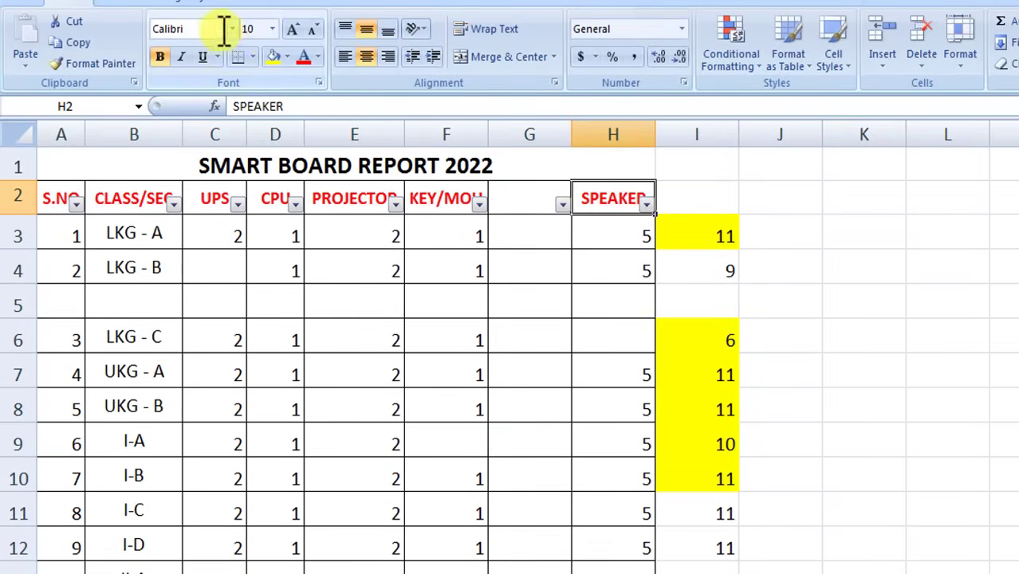
pyautogui.click(231, 29)
pyautogui.click(201, 164)
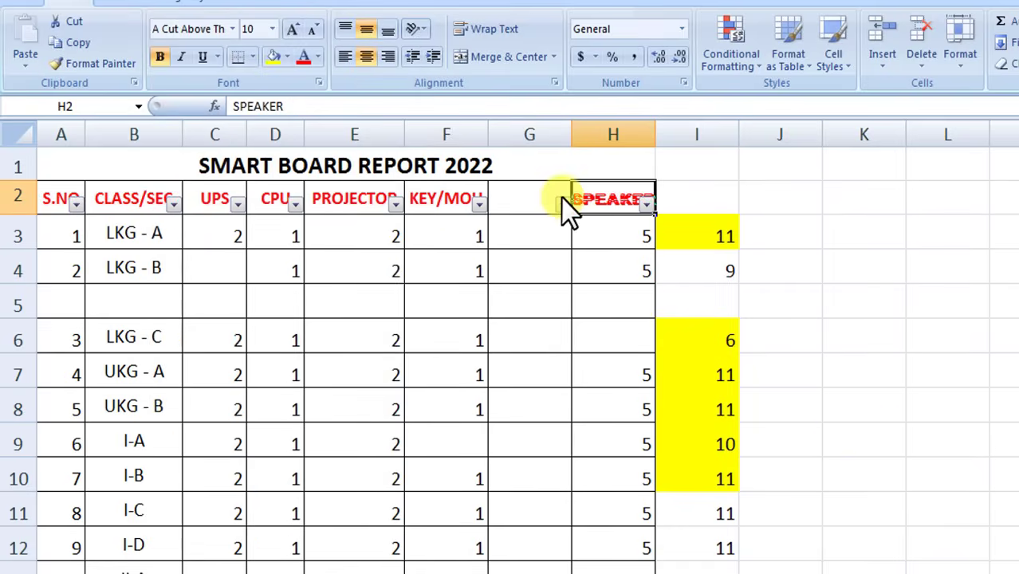
pyautogui.moveTo(432, 203); pyautogui.dragTo(50, 199)
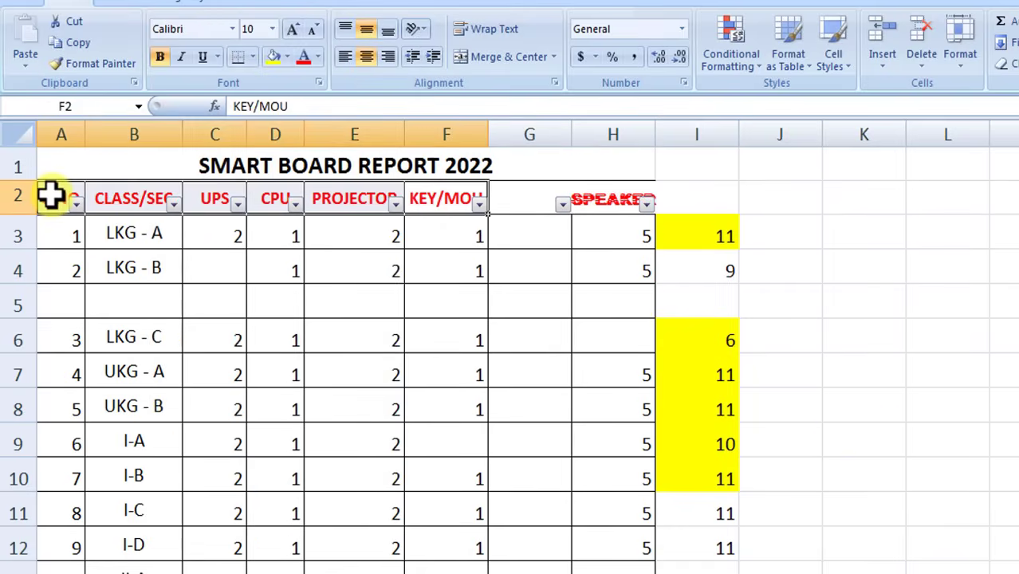
pyautogui.press('F4')
pyautogui.click(916, 298)
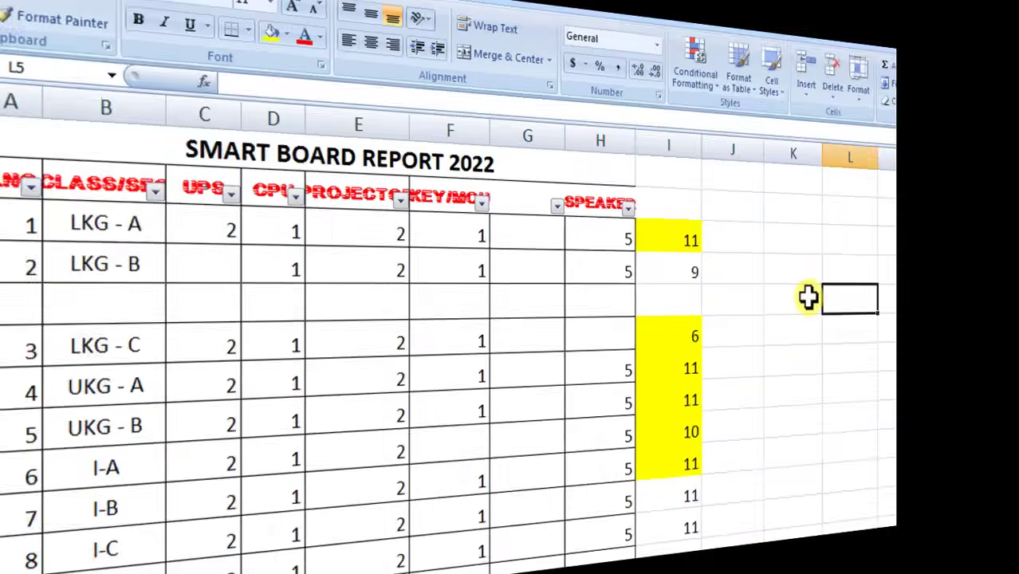
# Enter the text LEARN COMPUTER in cell K5.
pyautogui.click(873, 300)
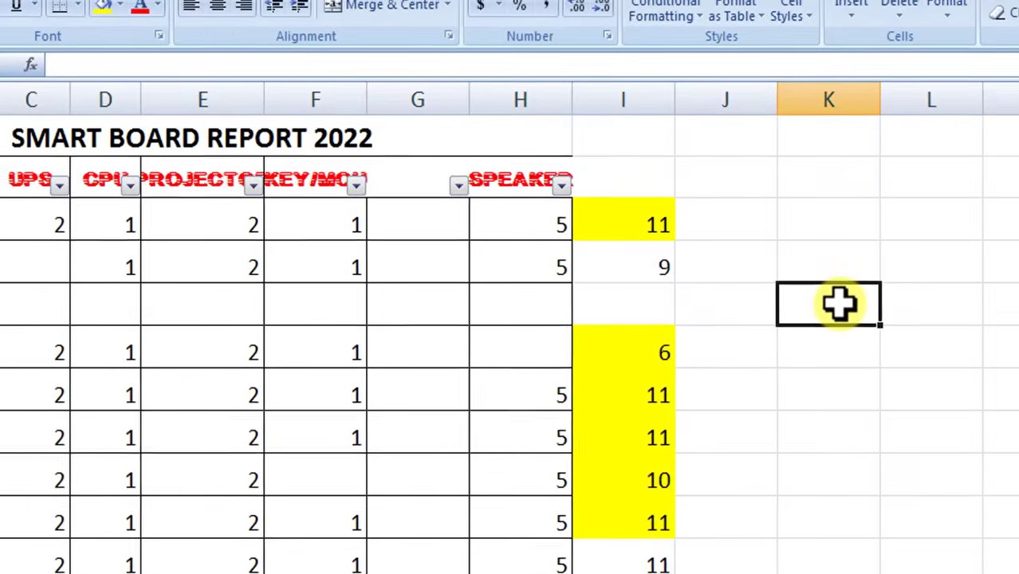
pyautogui.write('LEARN CO')
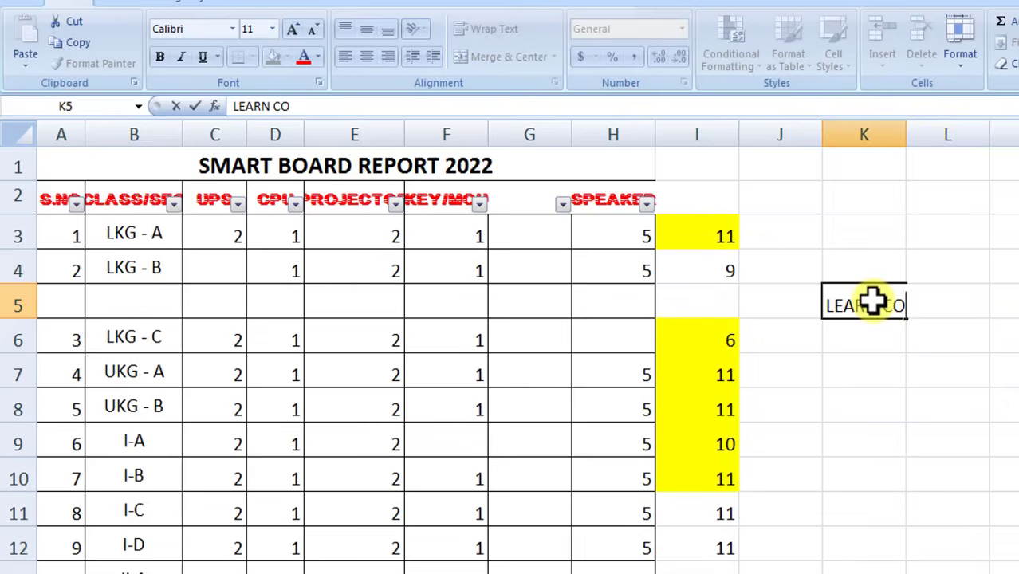
pyautogui.write('MPU')
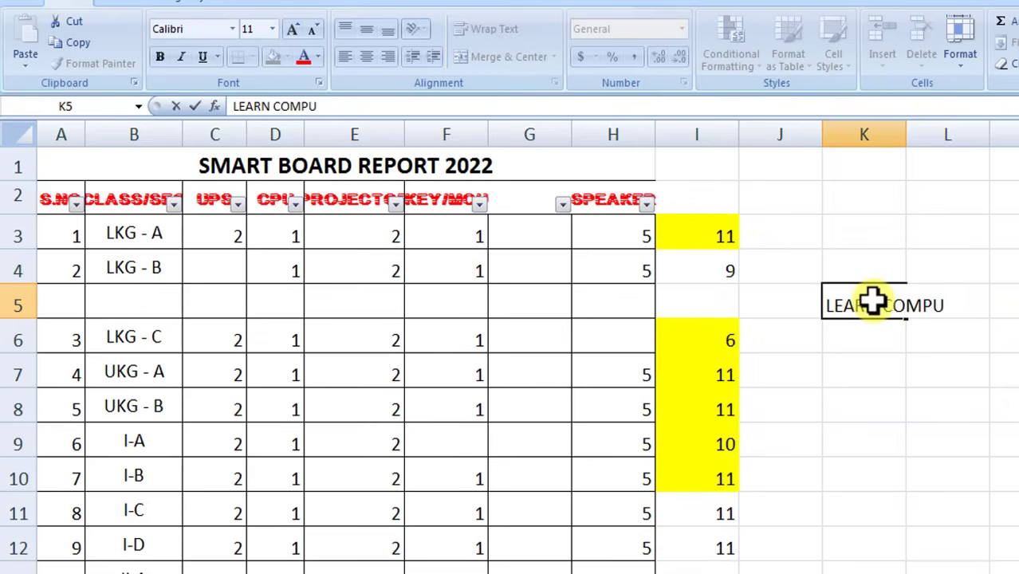
pyautogui.write('TER')
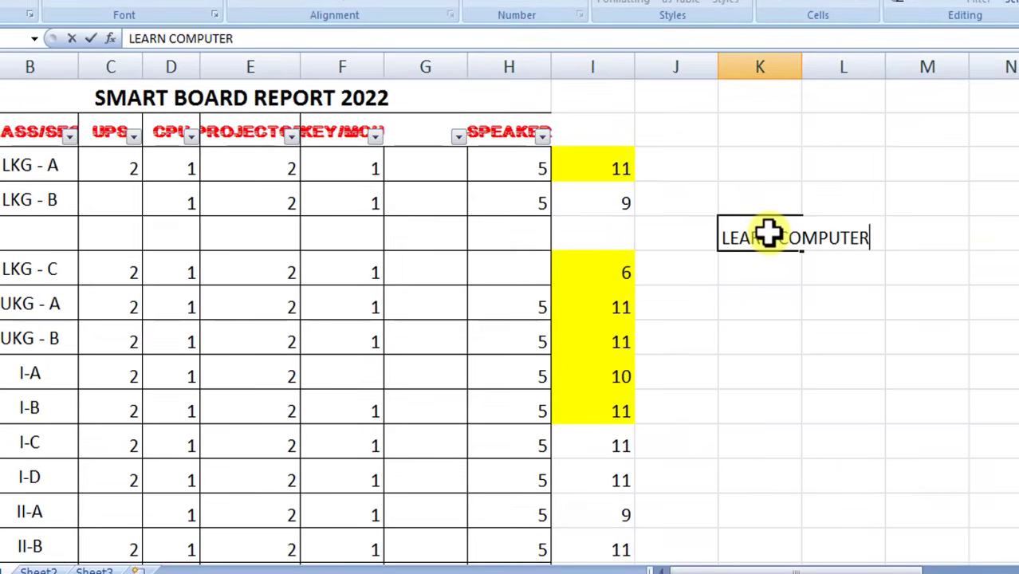
pyautogui.press('Return')
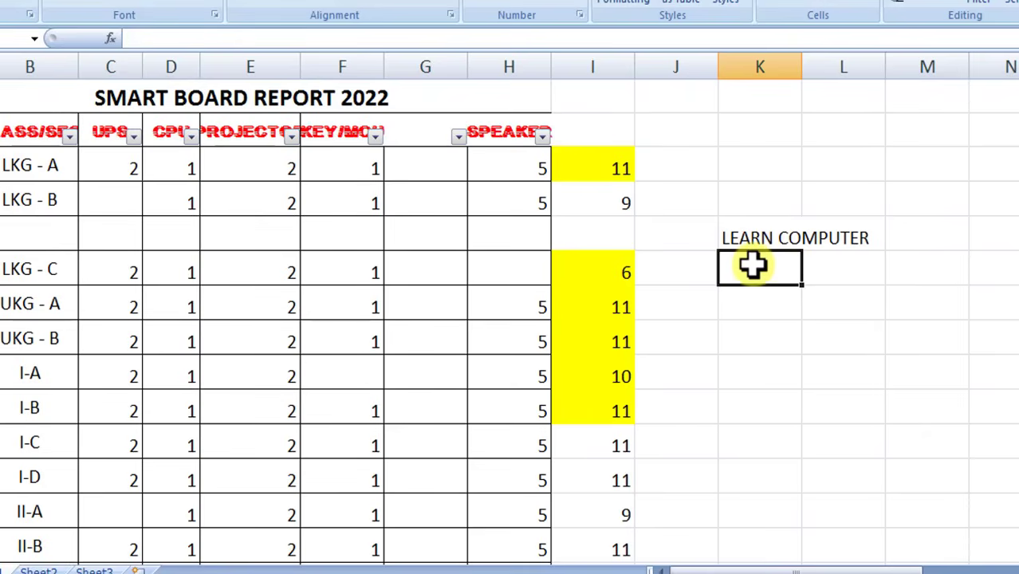
# Add a line break after LEARN COMPUTER in cell K5 and enter DSFDSDFS as the second line.
pyautogui.click(772, 236)
pyautogui.doubleClick(860, 249)
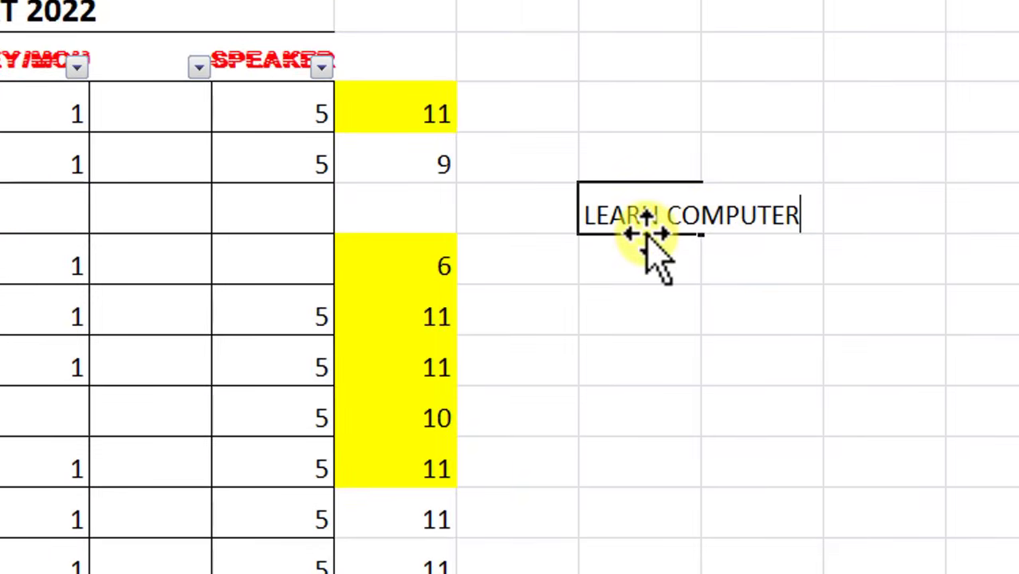
pyautogui.hotkey('alt', 'Return')
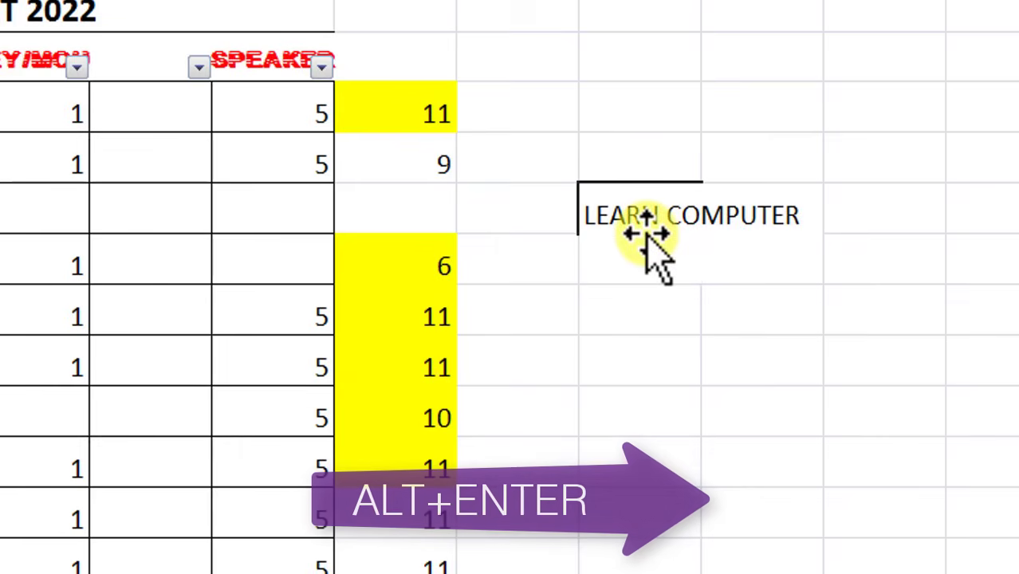
pyautogui.write('DSFDSDFS')
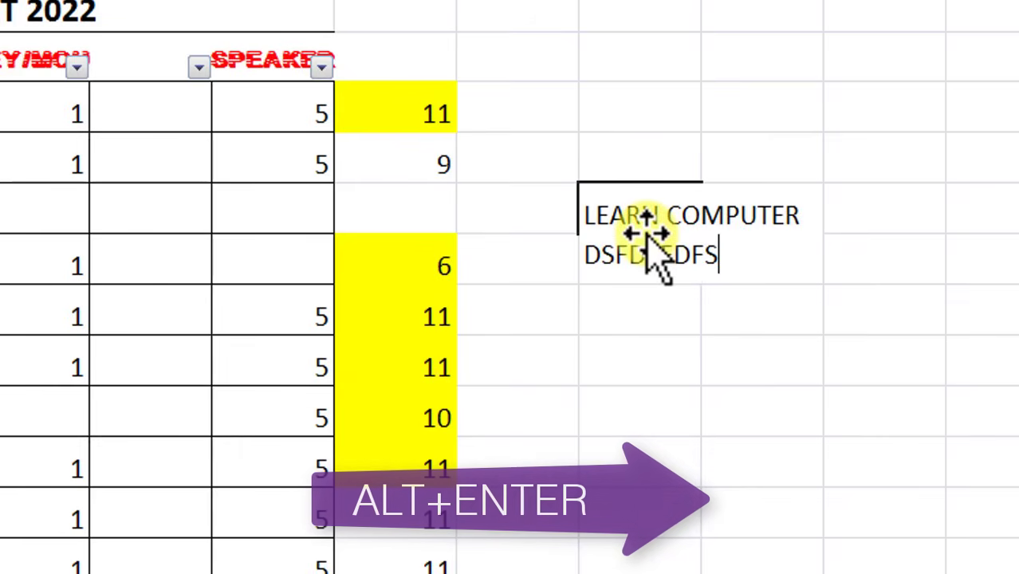
pyautogui.press('Return')
pyautogui.click(646, 226)
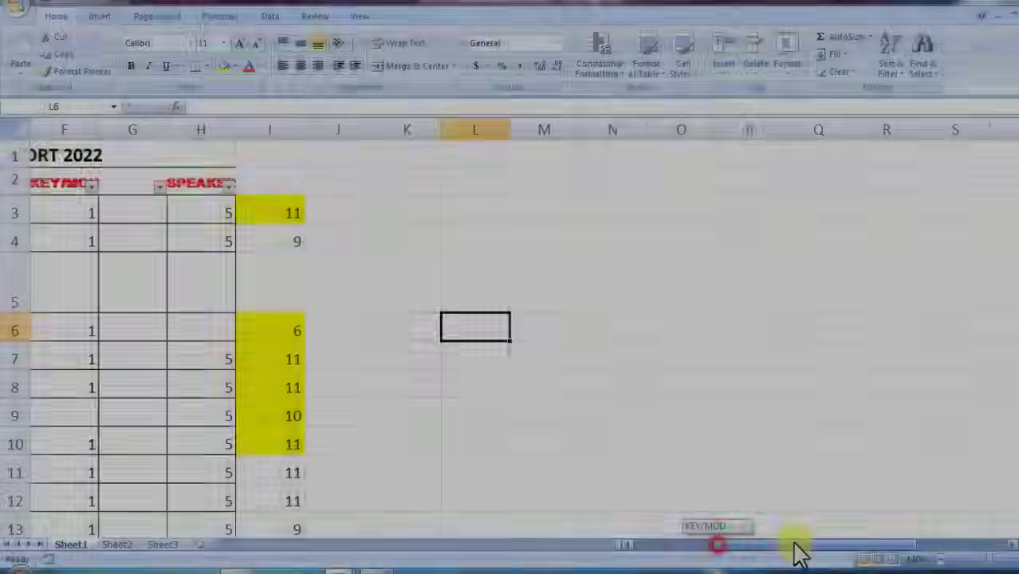
# Select the range L6:Q14 and fill all its cells at once with the same first name.
pyautogui.scroll(-1, 488, 376)
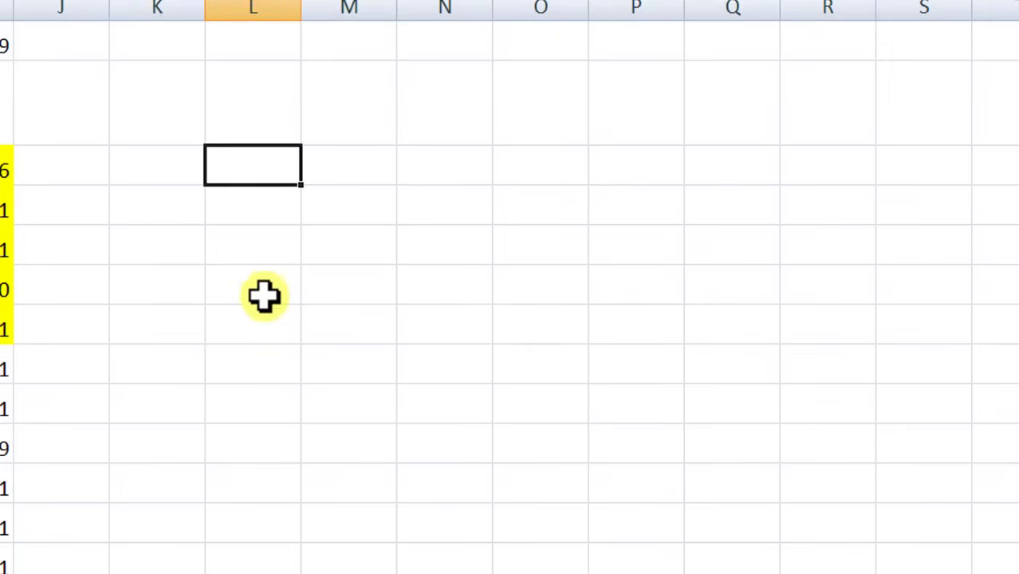
pyautogui.moveTo(239, 165); pyautogui.dragTo(779, 498)
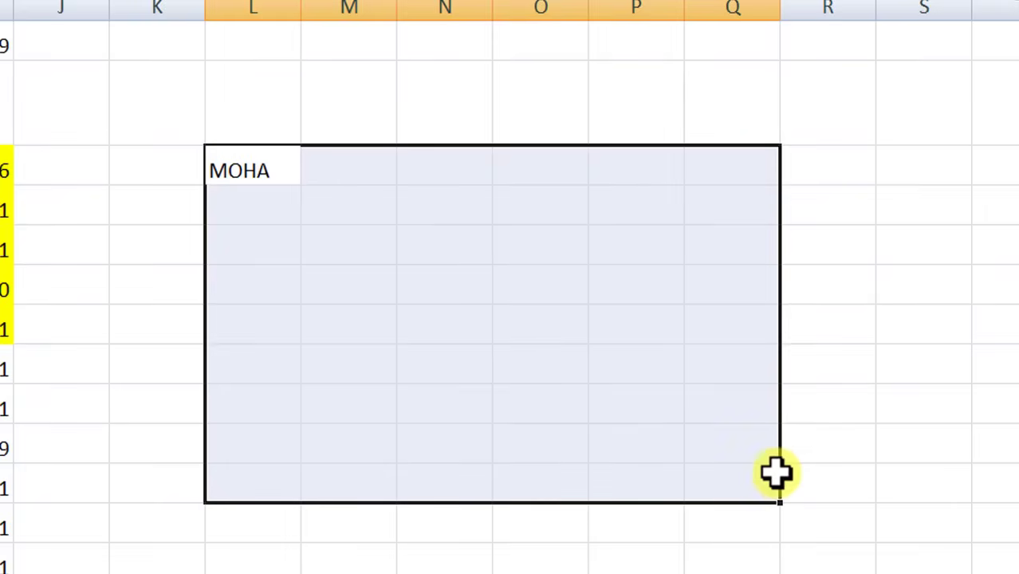
pyautogui.write('MOHAN')
pyautogui.hotkey('ctrl', 'Return')
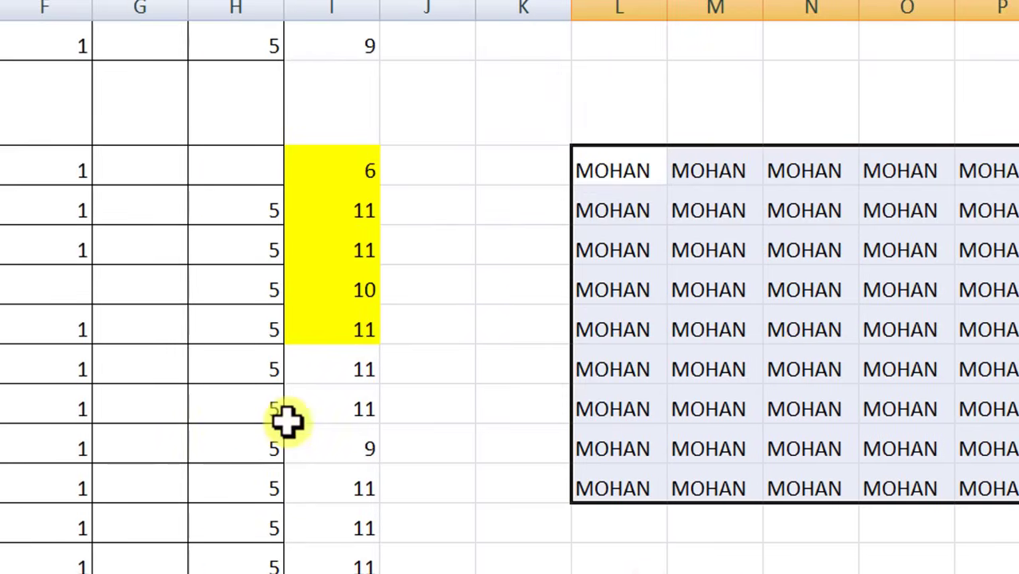
# Examine the report table for blank cells, such as C4 and C12 in the UPS column.
pyautogui.scroll(1, 286, 421)
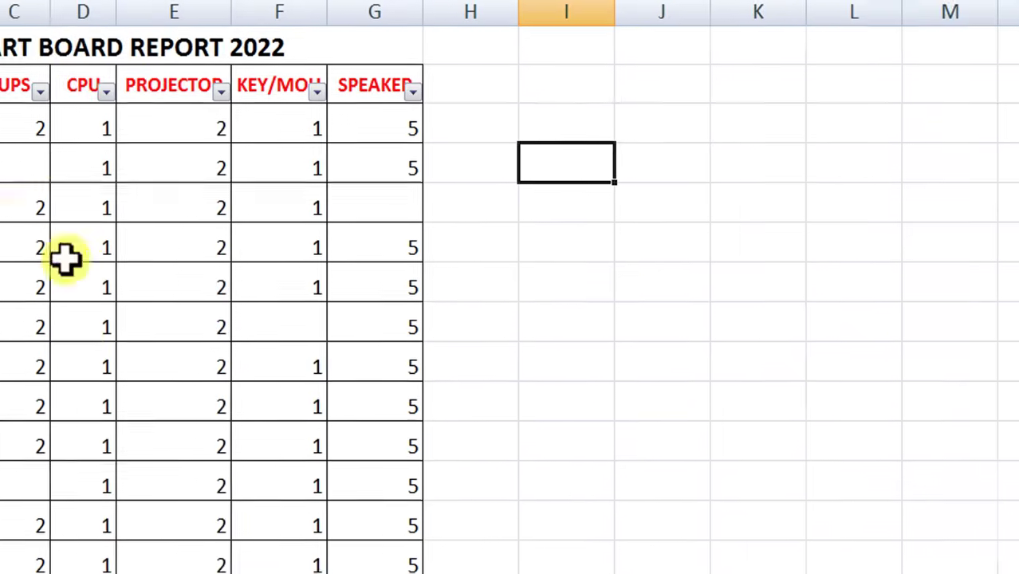
pyautogui.click(244, 174)
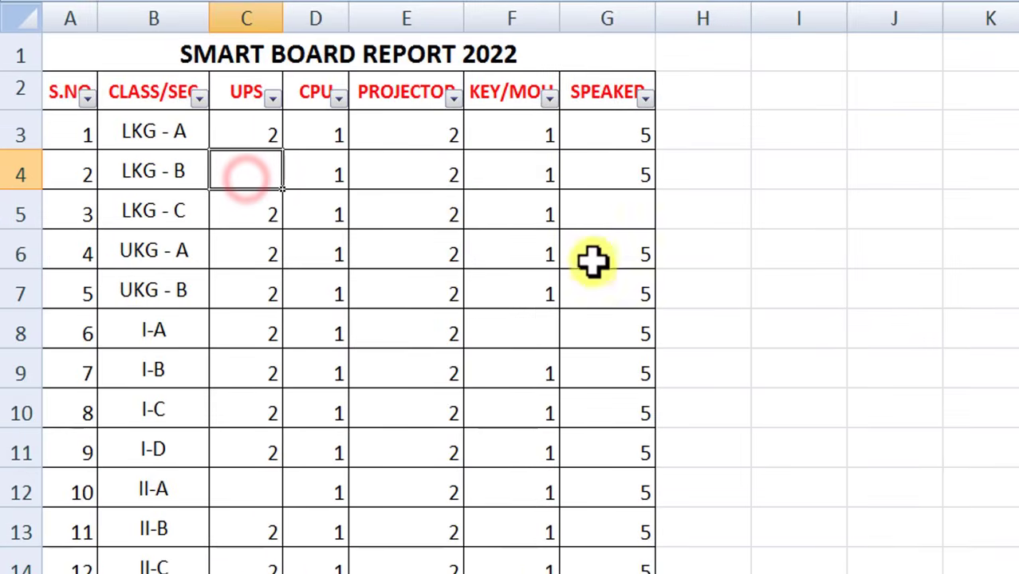
pyautogui.click(252, 490)
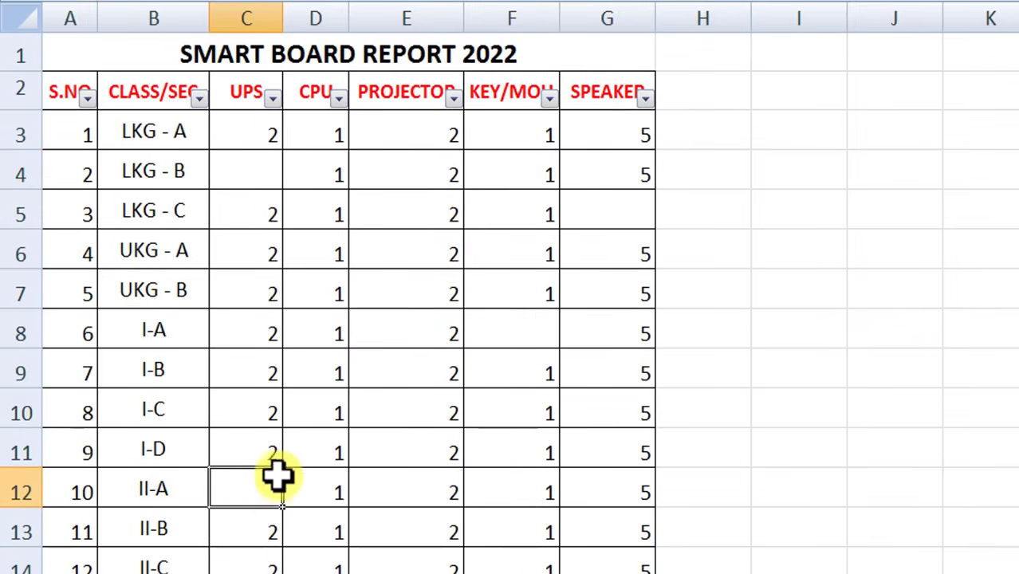
pyautogui.click(261, 176)
pyautogui.press('Delete')
pyautogui.click(255, 478)
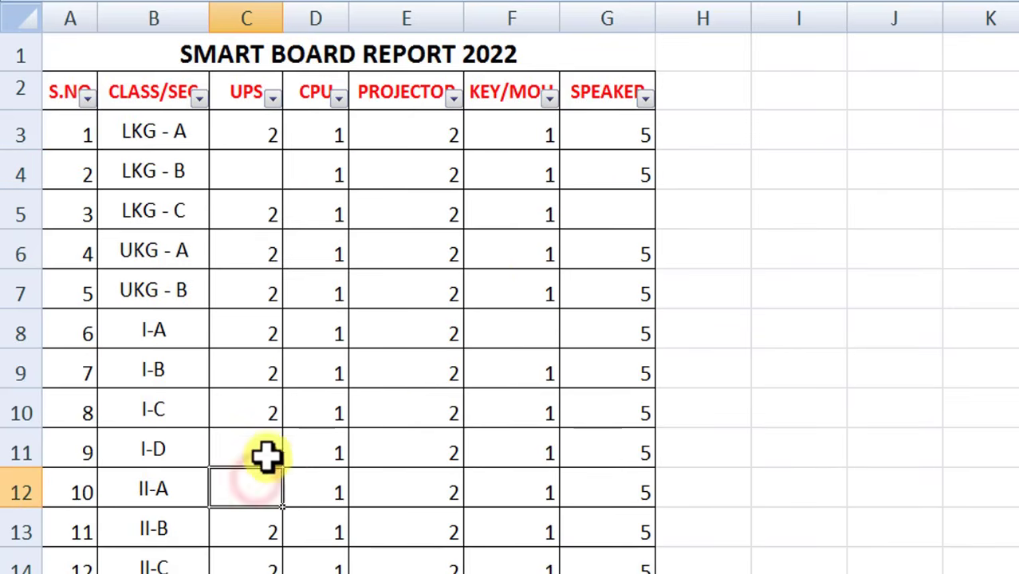
pyautogui.scroll(-12, 263, 462)
pyautogui.scroll(12, 378, 422)
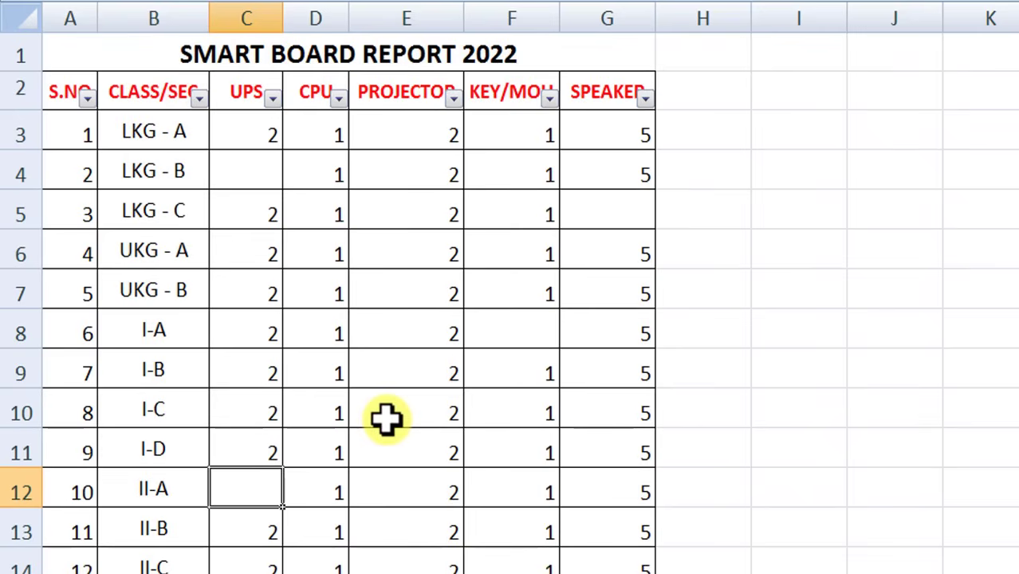
pyautogui.click(243, 180)
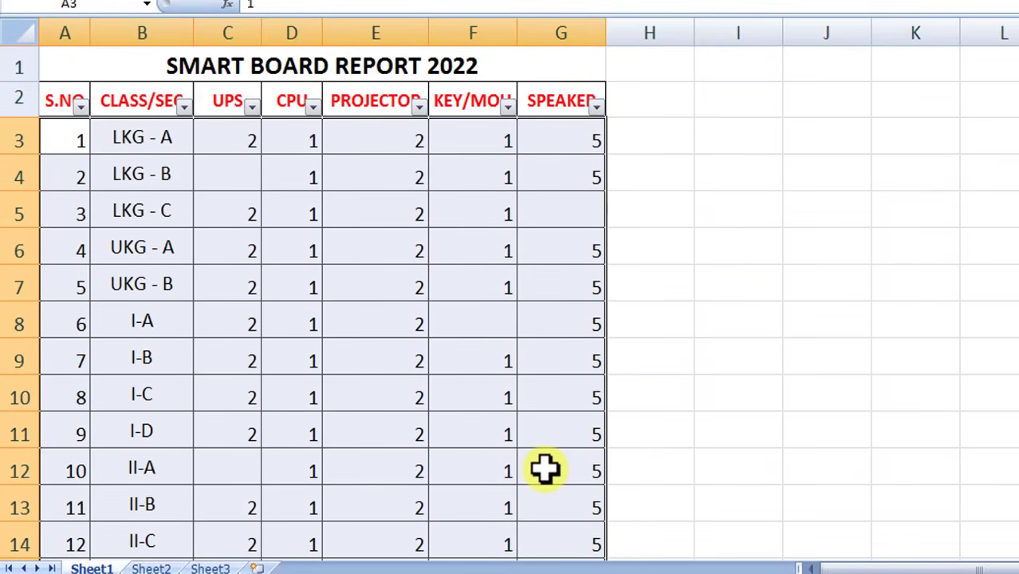
# Select only the blank cells in the table data starting at A3 with Go To Special and fill them yellow.
pyautogui.hotkey('ctrl', 'g')
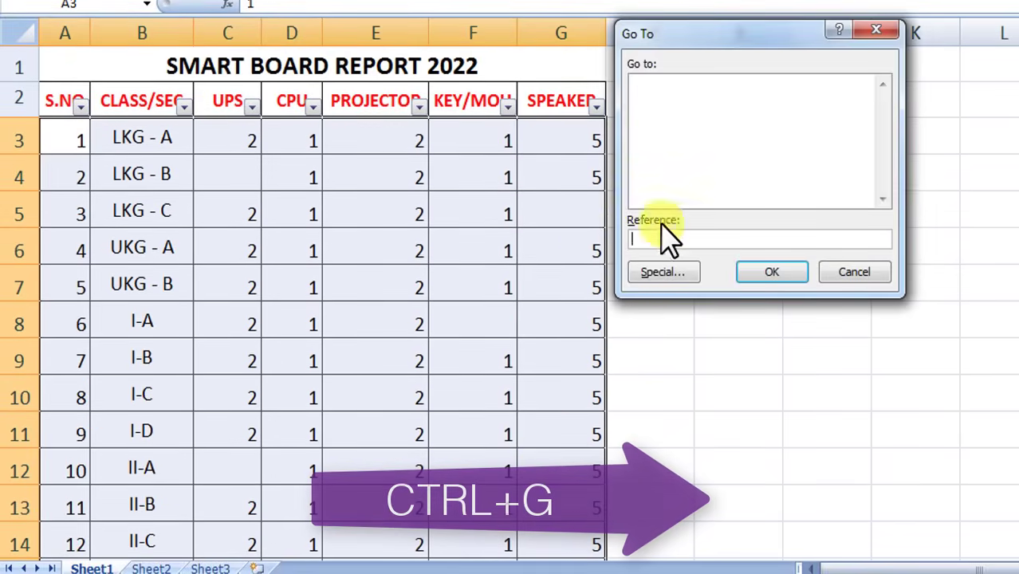
pyautogui.click(667, 273)
pyautogui.click(636, 189)
pyautogui.click(754, 302)
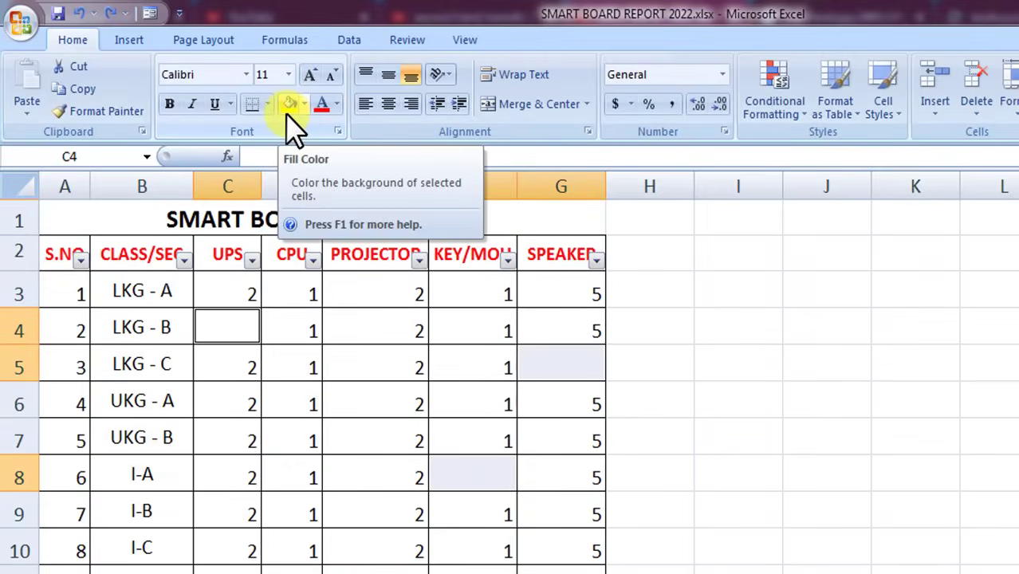
pyautogui.click(289, 110)
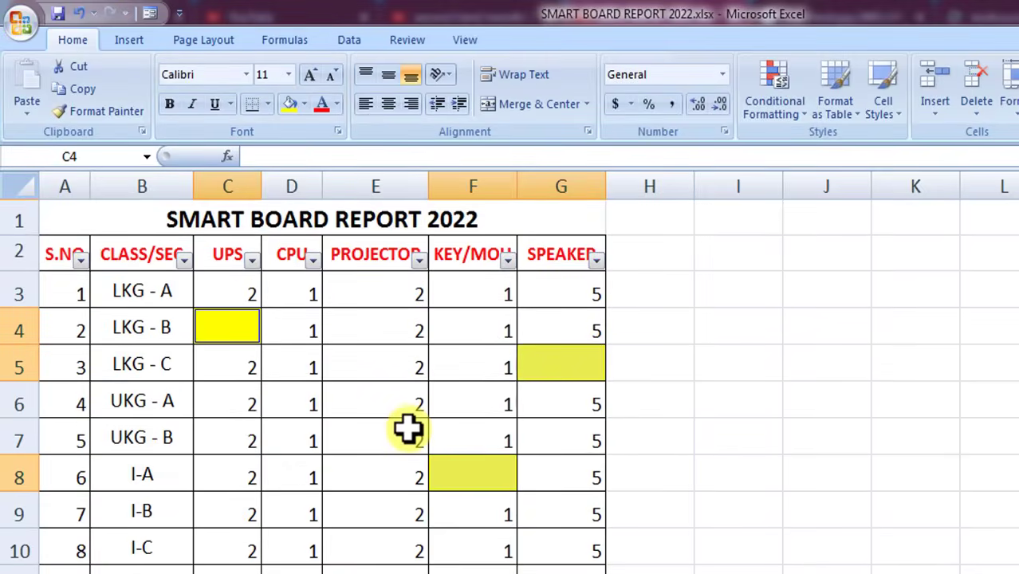
# Select the table's blank cells again with Go To Special and enter NA in all of them at once.
pyautogui.hotkey('ctrl', 'g')
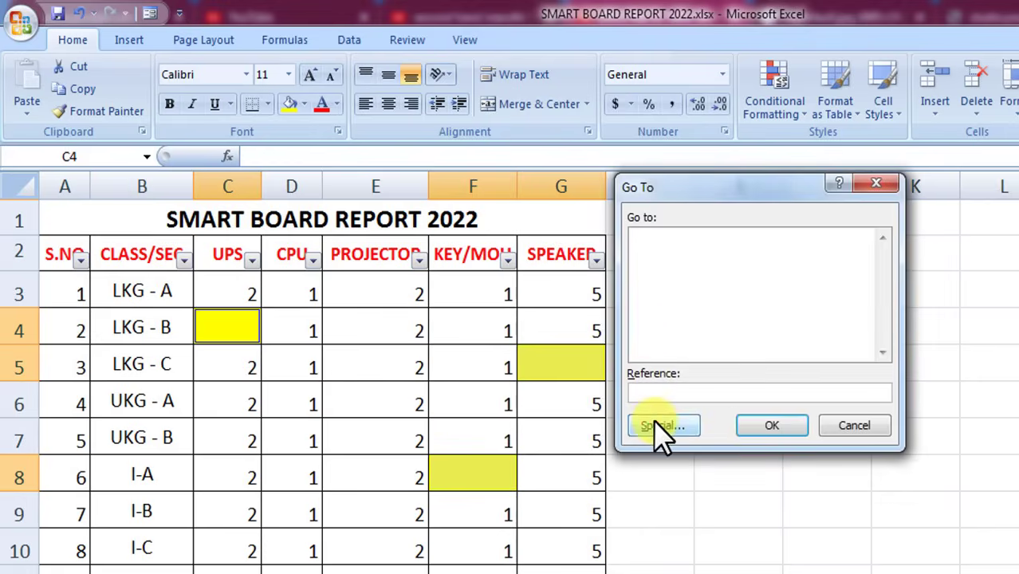
pyautogui.click(660, 423)
pyautogui.click(651, 344)
pyautogui.click(777, 456)
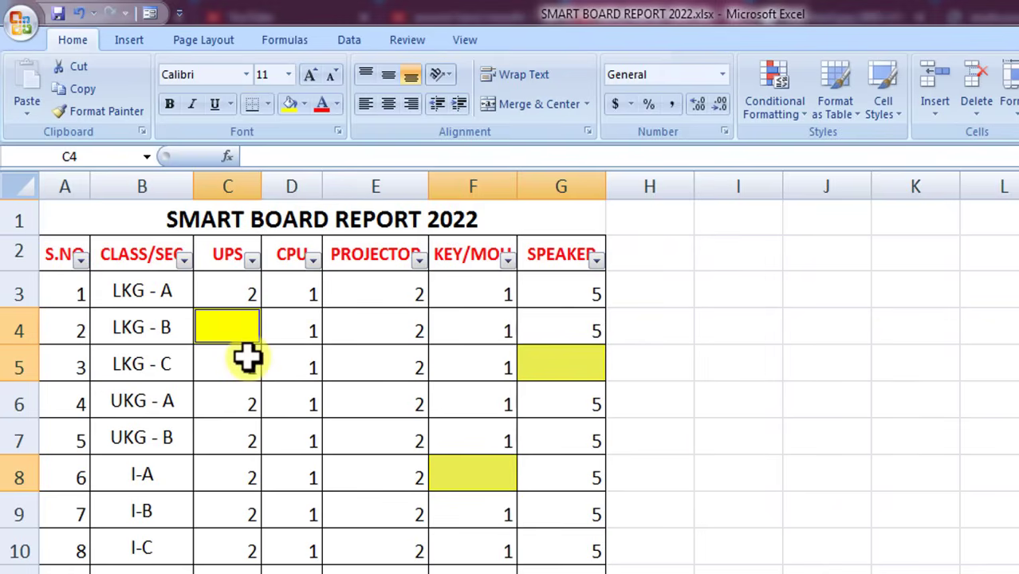
pyautogui.write('N')
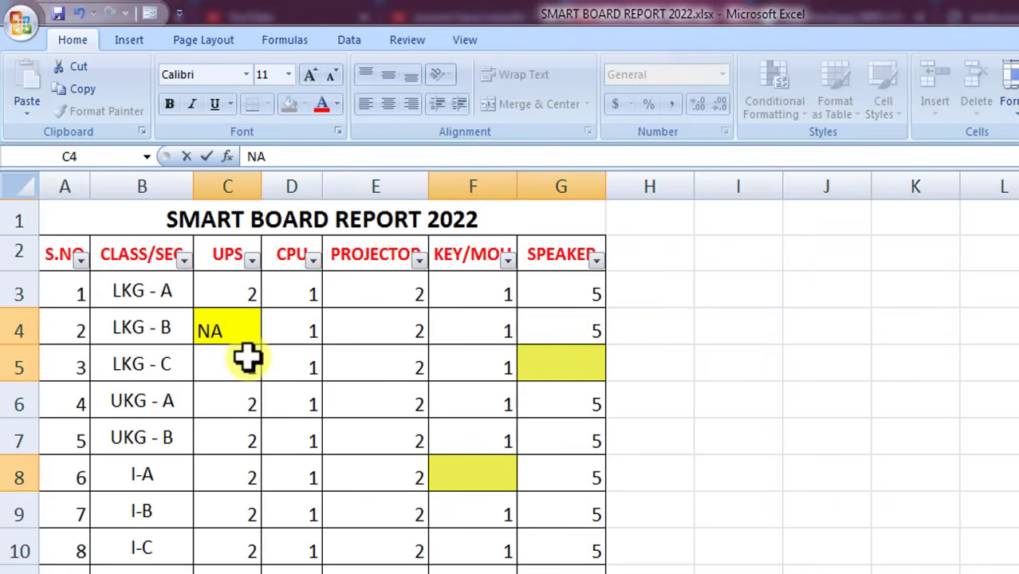
pyautogui.write('A')
pyautogui.hotkey('ctrl', 'Return')
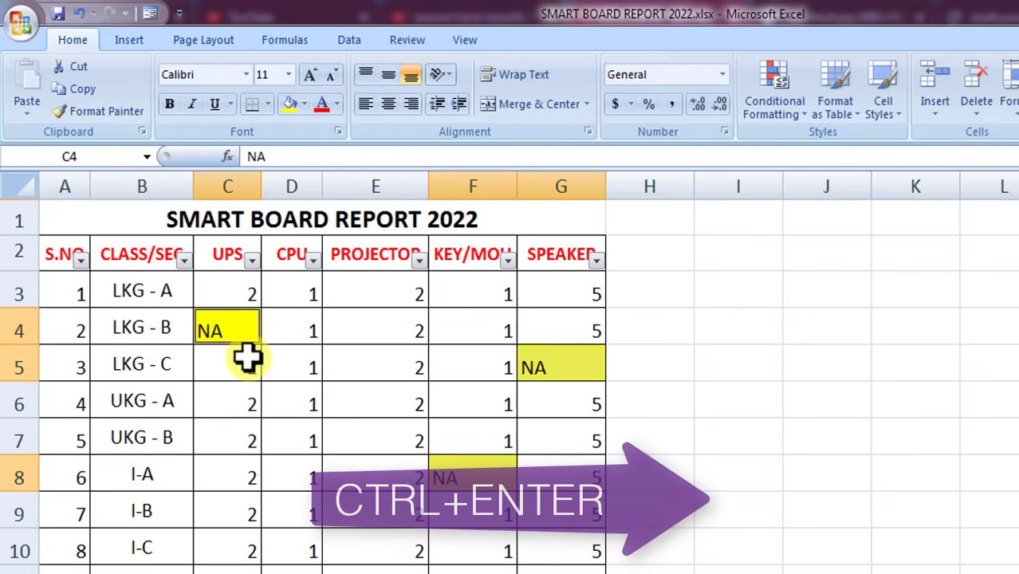